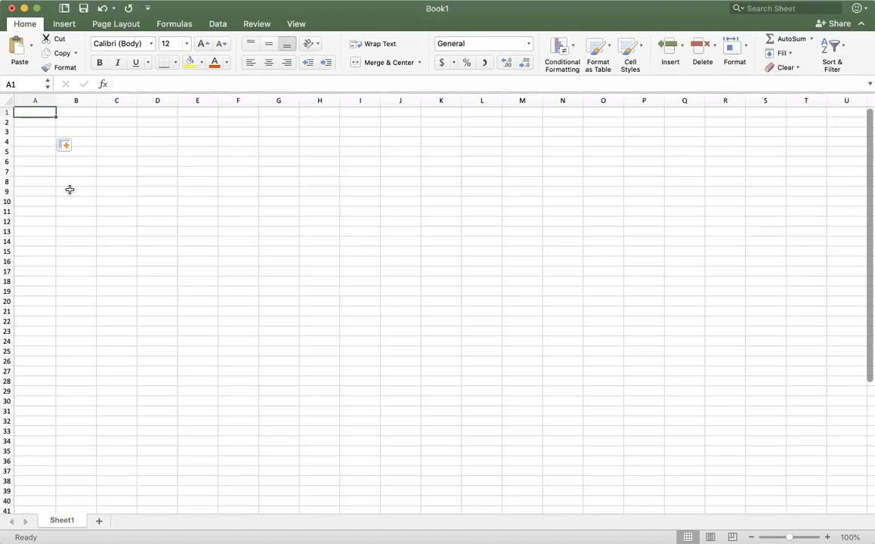
Step: Select rows 1 to 6 one at a time, then columns A to D in turn
{"action": "left_click", "coordinate": [9, 111]}
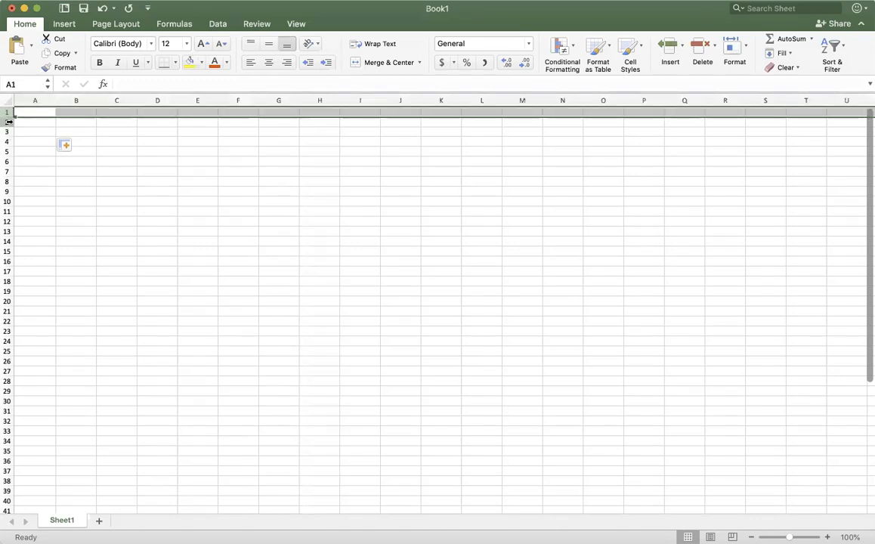
{"action": "left_click", "coordinate": [9, 122]}
{"action": "left_click", "coordinate": [8, 131]}
{"action": "left_click", "coordinate": [9, 142]}
{"action": "left_click", "coordinate": [8, 151]}
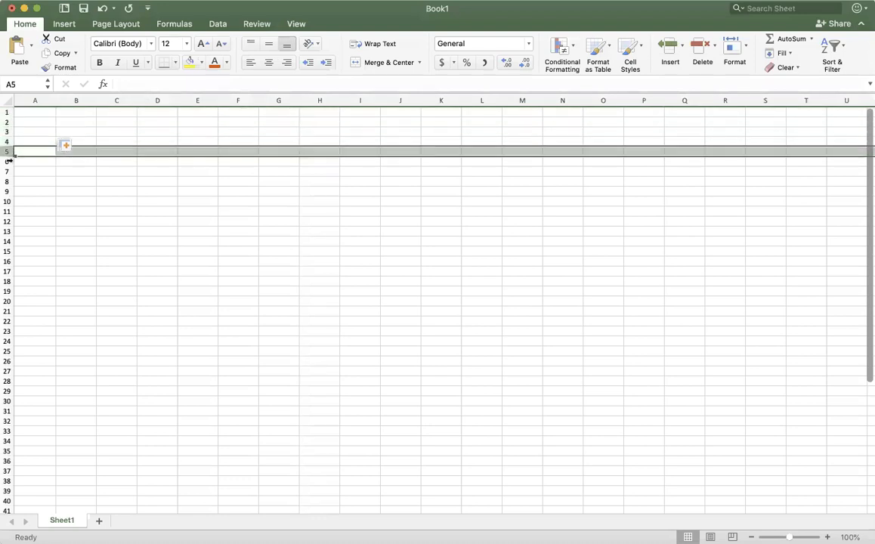
{"action": "left_click", "coordinate": [8, 161]}
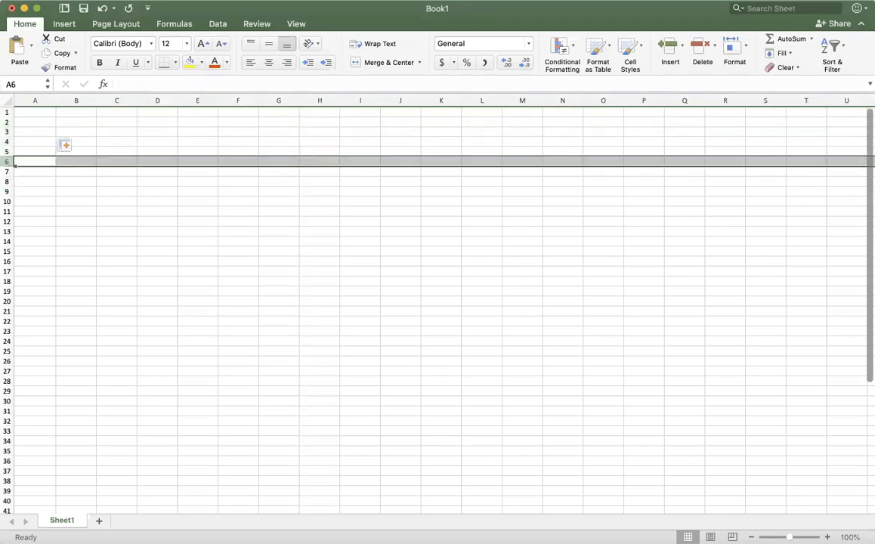
{"action": "left_click", "coordinate": [33, 100]}
{"action": "left_click", "coordinate": [70, 100]}
{"action": "left_click", "coordinate": [123, 100]}
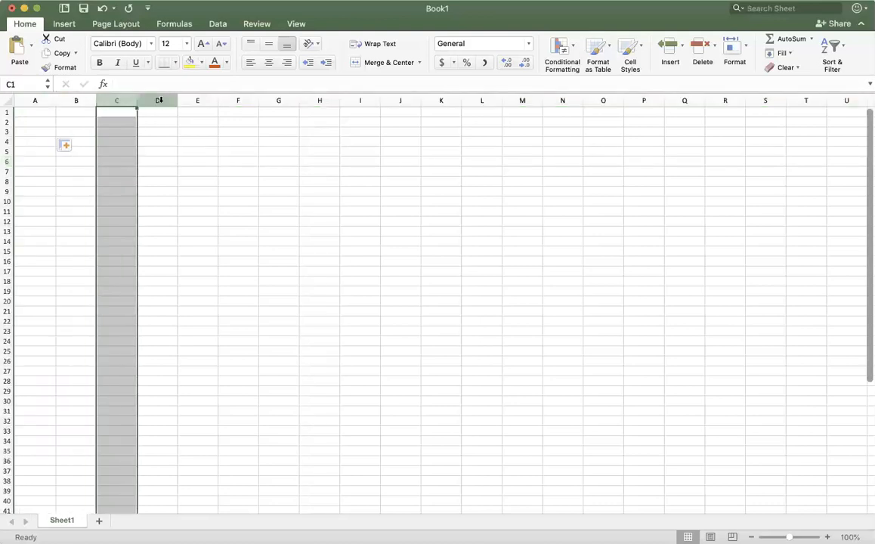
{"action": "left_click", "coordinate": [158, 99]}
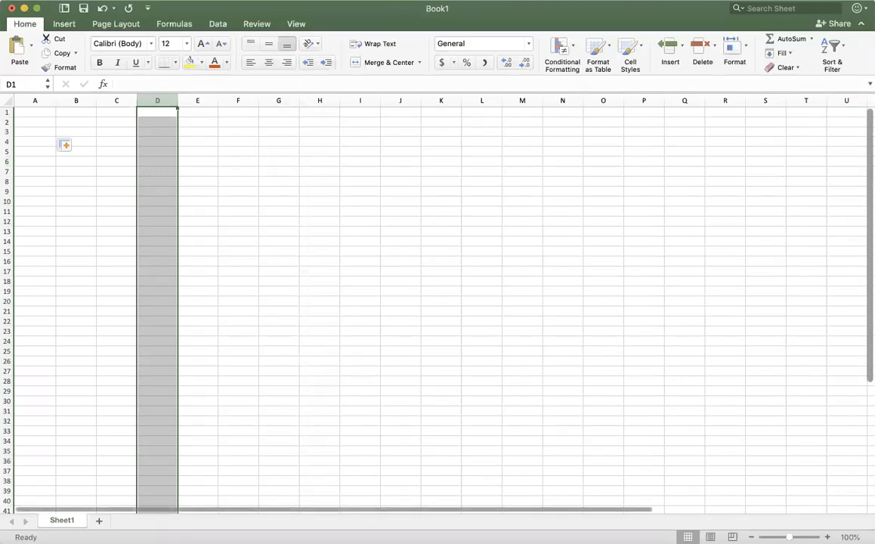
Step: Scroll down, up, right and left through the worksheet to explore its rows and columns
{"action": "scroll", "coordinate": [272, 247], "scroll_direction": "down", "scroll_amount": 5}
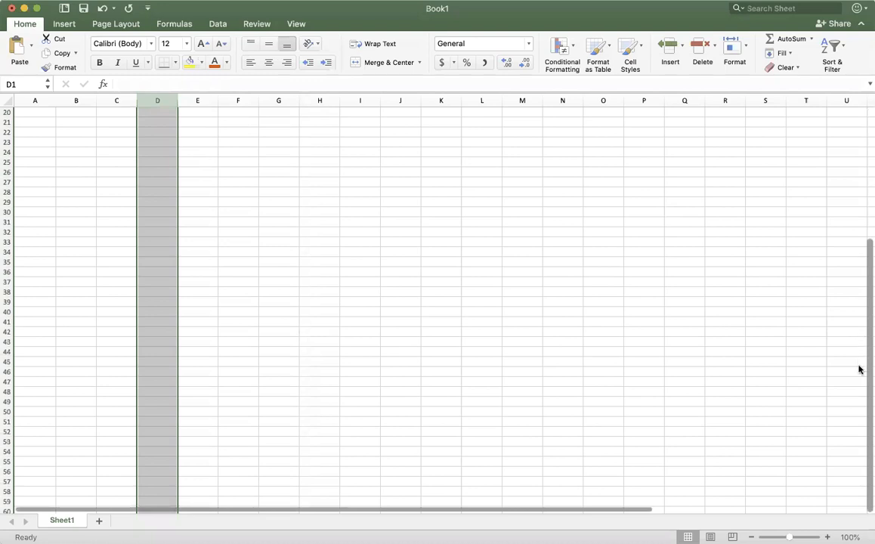
{"action": "scroll", "coordinate": [525, 317], "scroll_direction": "down", "scroll_amount": 15}
{"action": "scroll", "coordinate": [523, 322], "scroll_direction": "down", "scroll_amount": 20}
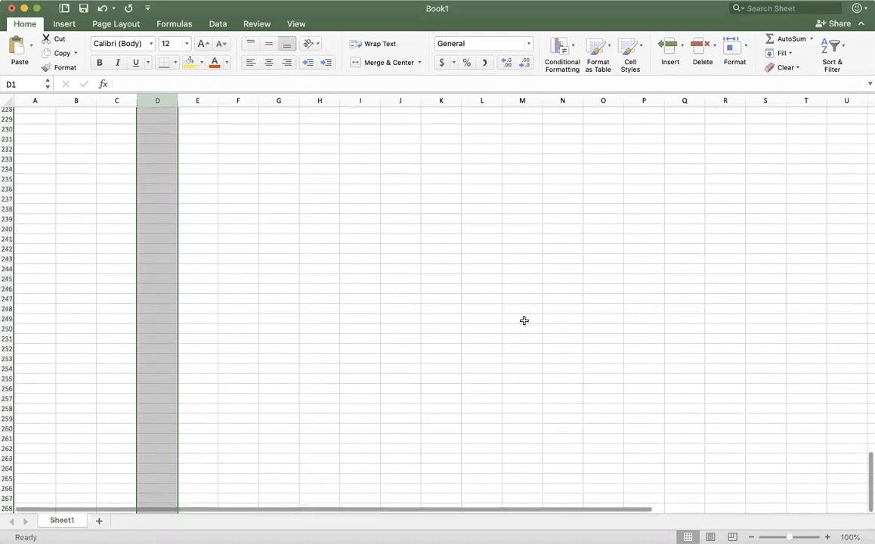
{"action": "scroll", "coordinate": [524, 320], "scroll_direction": "down", "scroll_amount": 20}
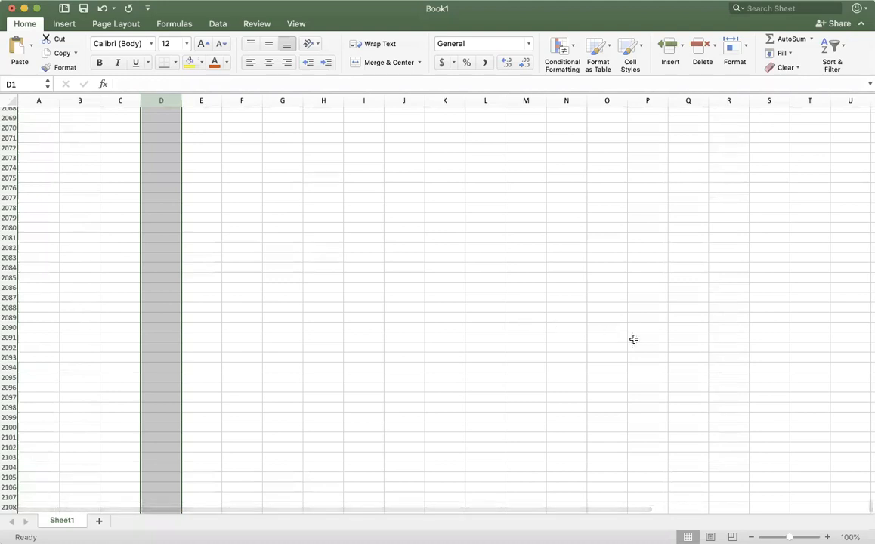
{"action": "scroll", "coordinate": [631, 341], "scroll_direction": "up", "scroll_amount": 20}
{"action": "scroll", "coordinate": [631, 342], "scroll_direction": "right", "scroll_amount": 5}
{"action": "scroll", "coordinate": [839, 449], "scroll_direction": "up", "scroll_amount": 20}
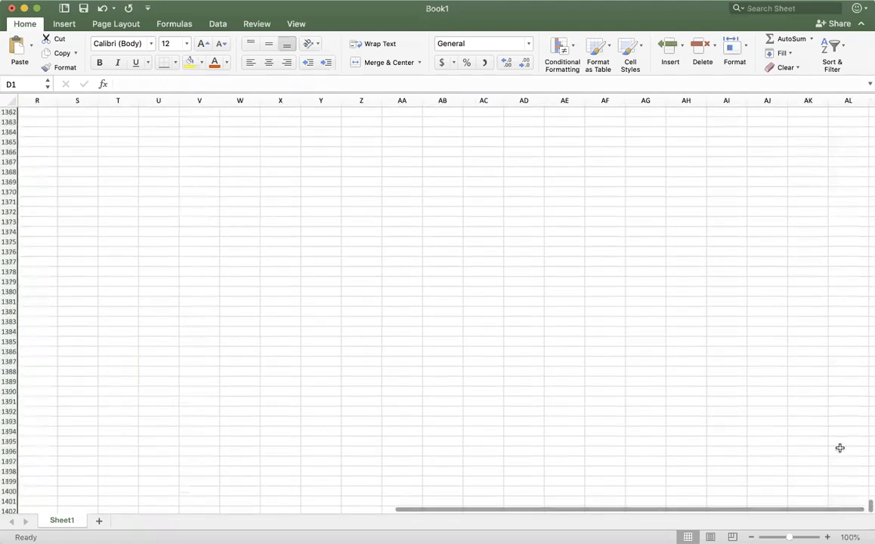
{"action": "scroll", "coordinate": [786, 329], "scroll_direction": "up", "scroll_amount": 20}
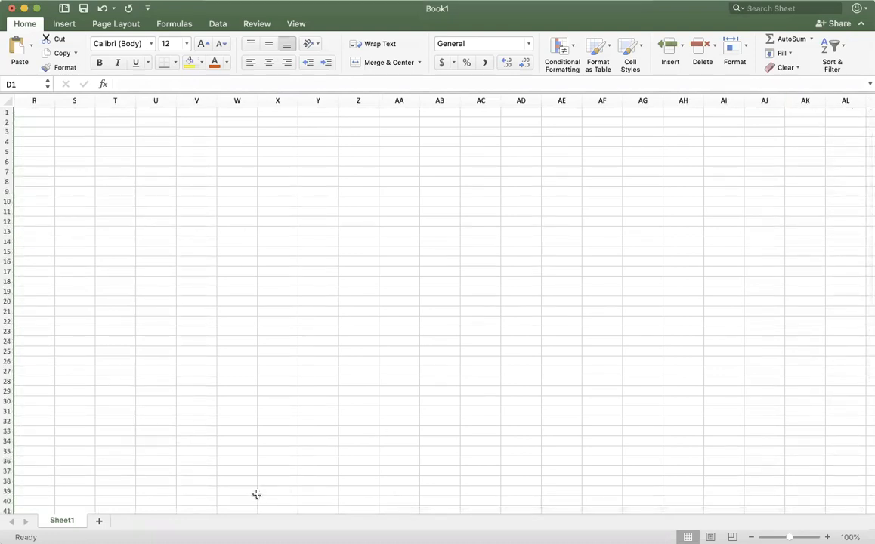
{"action": "left_click_drag", "start_coordinate": [582, 511], "coordinate": [627, 508]}
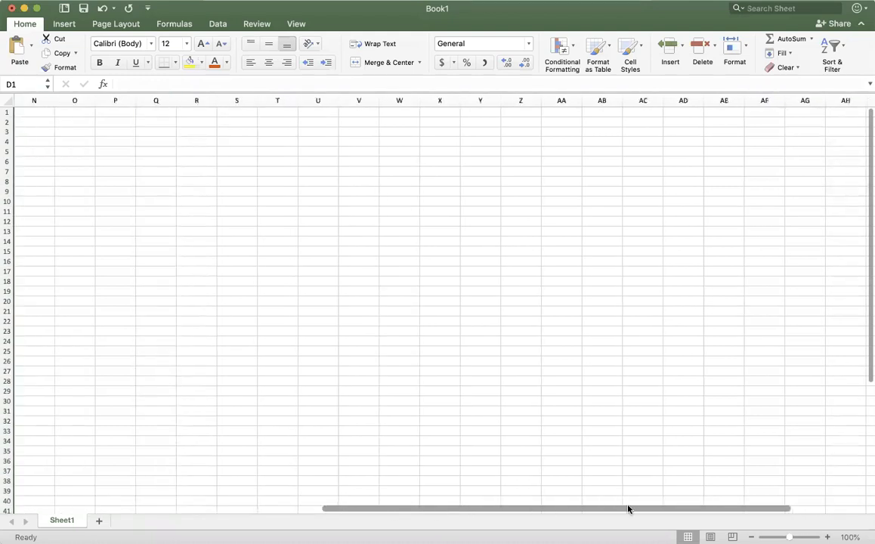
{"action": "scroll", "coordinate": [771, 490], "scroll_direction": "right", "scroll_amount": 10}
{"action": "scroll", "coordinate": [781, 490], "scroll_direction": "right", "scroll_amount": 20}
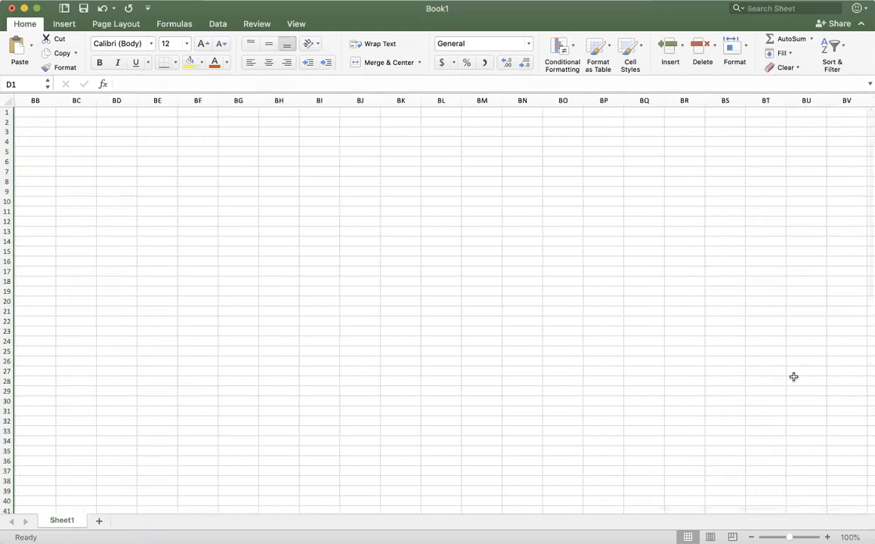
{"action": "scroll", "coordinate": [808, 495], "scroll_direction": "left", "scroll_amount": 20}
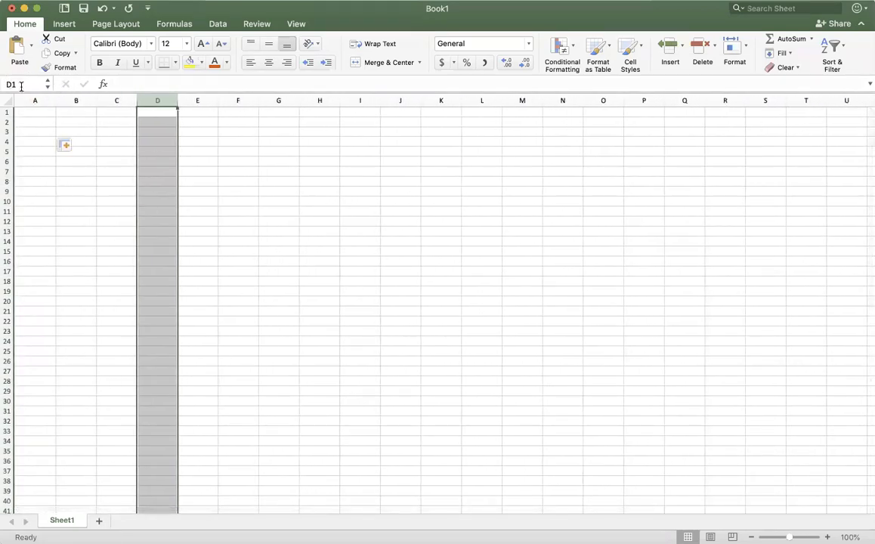
Step: Select several individual cells in columns A to C, ending on cell A1
{"action": "left_click", "coordinate": [108, 113]}
{"action": "left_click", "coordinate": [80, 138]}
{"action": "left_click", "coordinate": [106, 193]}
{"action": "left_click", "coordinate": [37, 119]}
{"action": "left_click", "coordinate": [37, 180]}
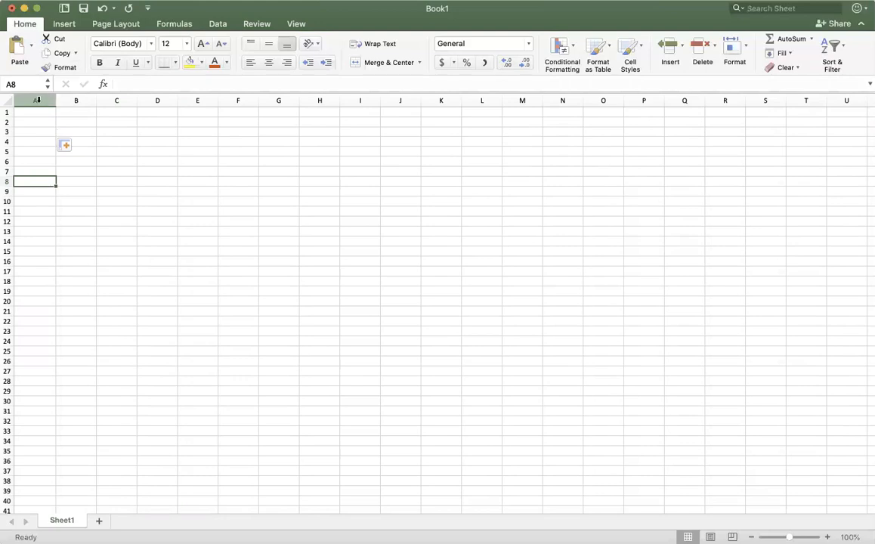
{"action": "left_click", "coordinate": [80, 172]}
{"action": "left_click", "coordinate": [84, 121]}
{"action": "left_click", "coordinate": [35, 115]}
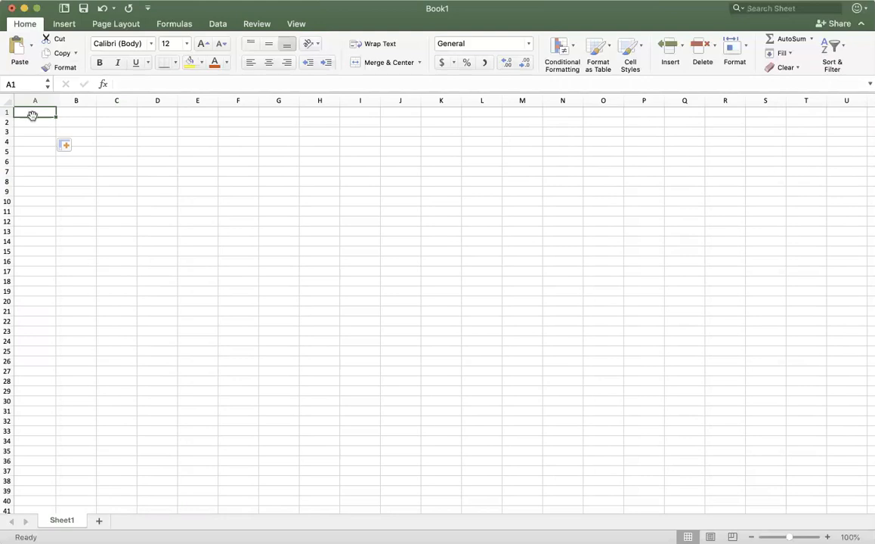
Step: Select the range A1:I22, then deselect it and return to the first cells of column A
{"action": "left_click_drag", "start_coordinate": [33, 111], "coordinate": [351, 325]}
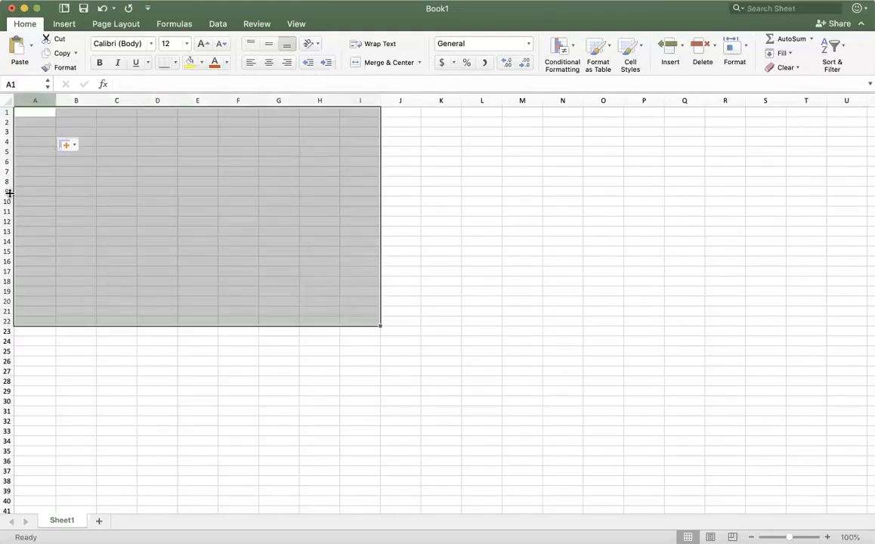
{"action": "left_click", "coordinate": [285, 362]}
{"action": "left_click", "coordinate": [40, 119]}
{"action": "left_click", "coordinate": [42, 113]}
{"action": "scroll", "coordinate": [124, 187], "scroll_direction": "up", "scroll_amount": 1}
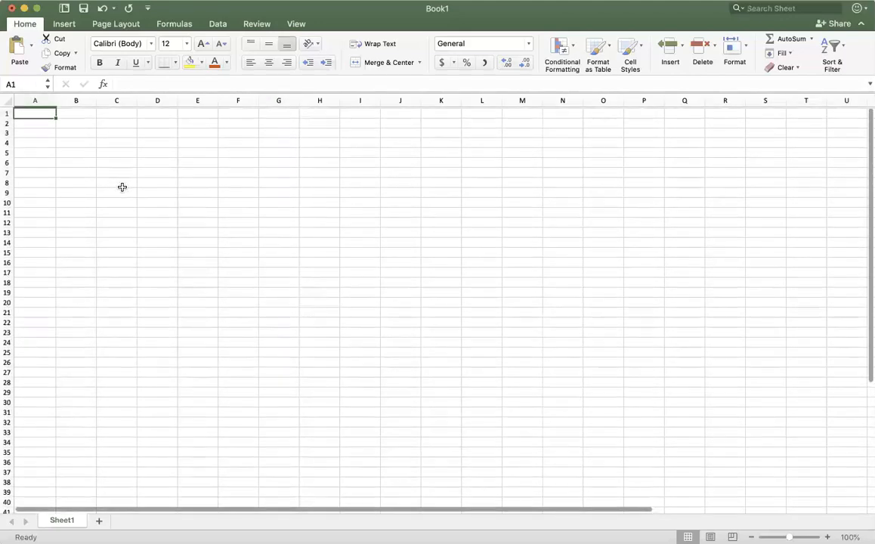
{"action": "left_click", "coordinate": [37, 124]}
Step: Enter "You can start typing and anything you want can go in there!" in cell A1
{"action": "left_click", "coordinate": [37, 113]}
{"action": "type", "text": "You can srtre"}
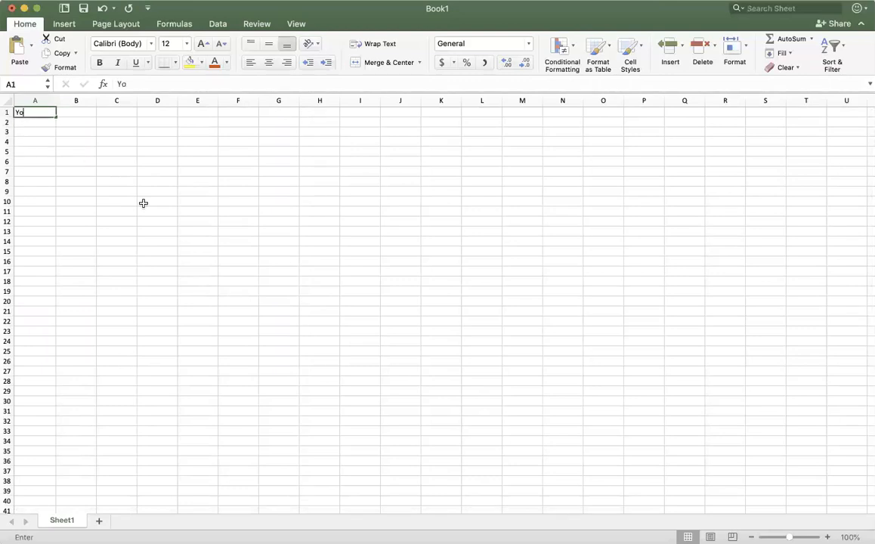
{"action": "key", "text": "BackSpace"}
{"action": "key", "text": "BackSpace"}
{"action": "key", "text": "BackSpace"}
{"action": "key", "text": "BackSpace"}
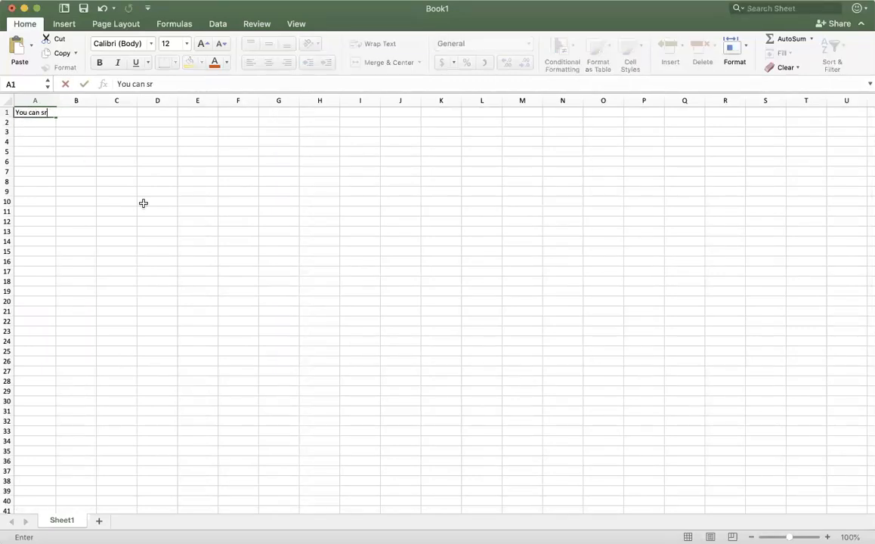
{"action": "type", "text": "tart y"}
{"action": "key", "text": "BackSpace"}
{"action": "type", "text": "typing and an"}
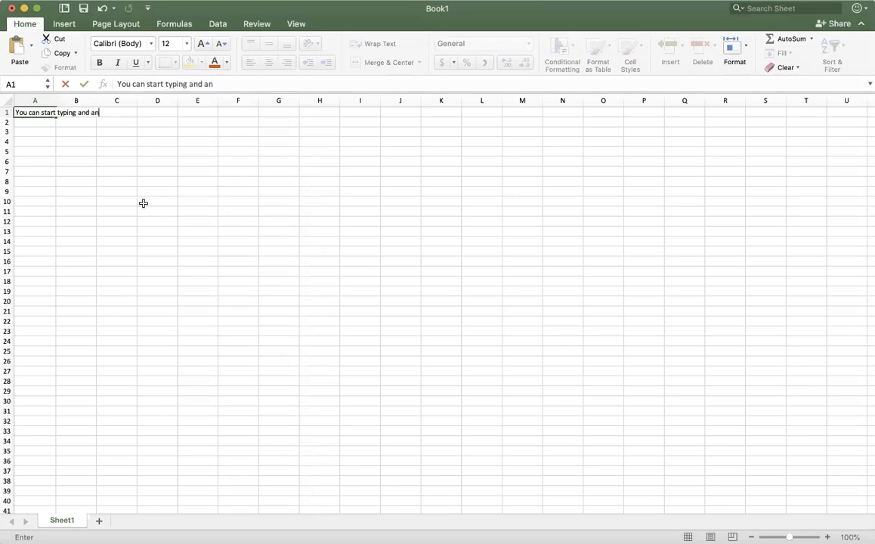
{"action": "type", "text": "ything you want "}
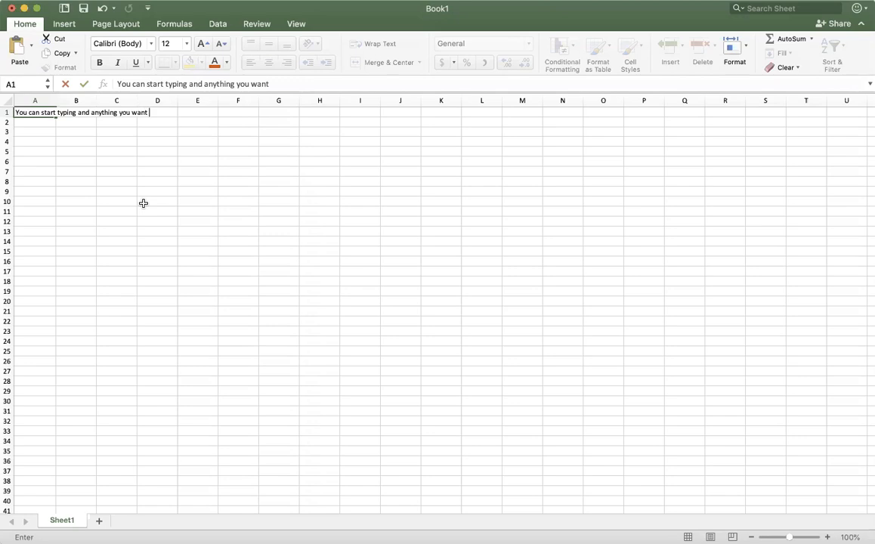
{"action": "type", "text": "can go in there"}
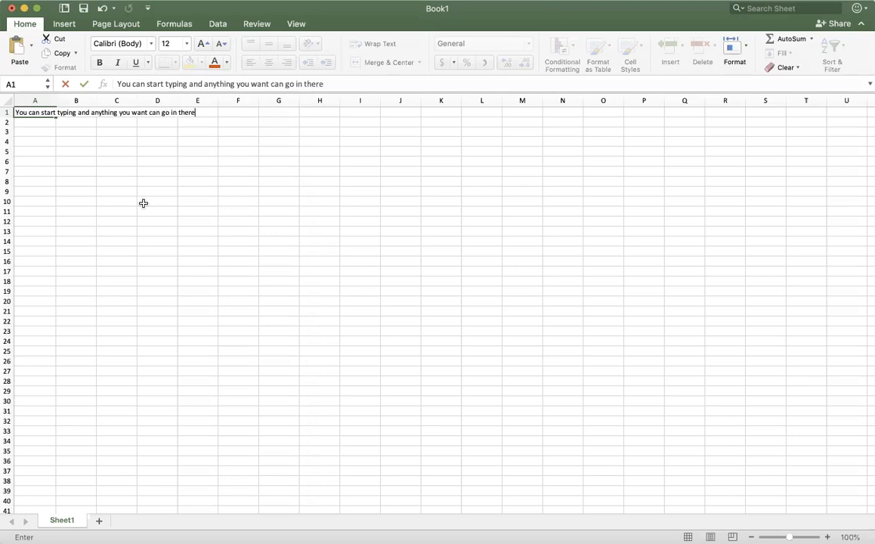
{"action": "type", "text": "!"}
{"action": "key", "text": "Return"}
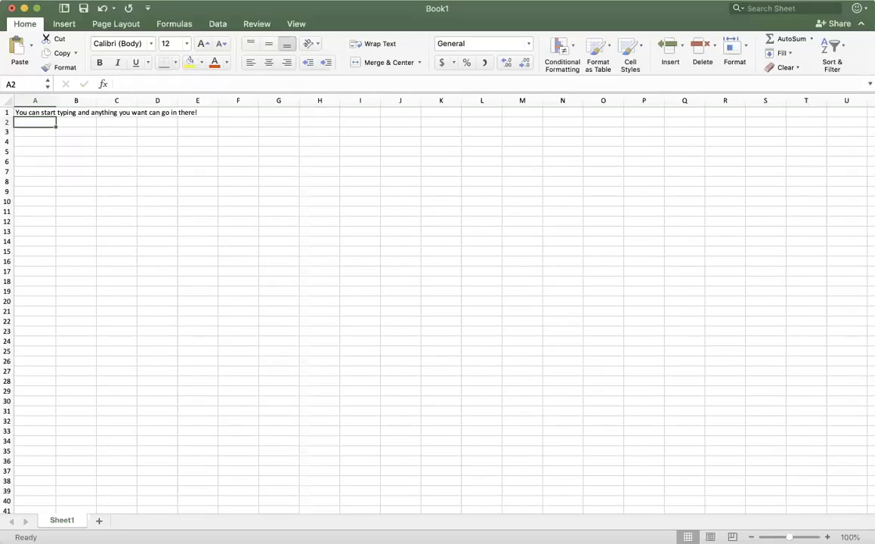
Step: Open cell A1's text for editing in the formula bar, then leave it and move across row 1 from the keyboard
{"action": "left_click", "coordinate": [33, 111]}
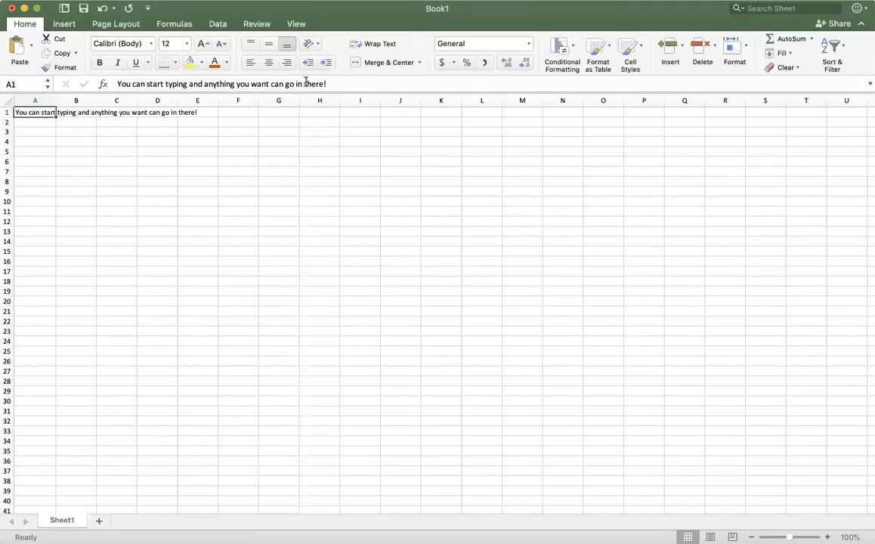
{"action": "left_click", "coordinate": [341, 85]}
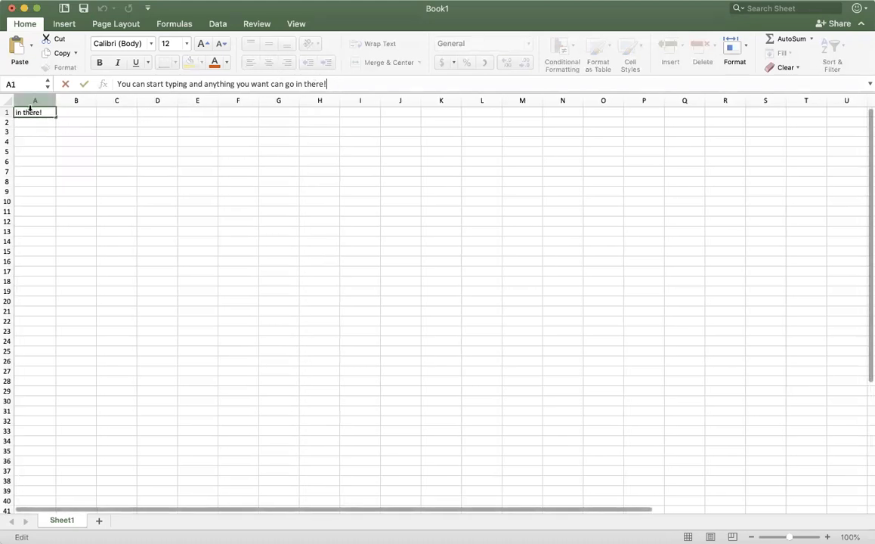
{"action": "key", "text": "Tab"}
{"action": "key", "text": "Tab"}
{"action": "key", "text": "Tab"}
{"action": "key", "text": "Tab"}
{"action": "key", "text": "Tab"}
{"action": "key", "text": "Tab"}
{"action": "key", "text": "Tab"}
{"action": "key", "text": "Tab"}
{"action": "key", "text": "Tab"}
{"action": "key", "text": "Tab"}
{"action": "key", "text": "Tab"}
Step: Move the active cell down and back up column A from the keyboard
{"action": "key", "text": "Return"}
{"action": "key", "text": "Return"}
{"action": "key", "text": "Return"}
{"action": "key", "text": "Return"}
{"action": "key", "text": "Down"}
{"action": "key", "text": "Down"}
{"action": "key", "text": "Down"}
{"action": "key", "text": "Down"}
{"action": "key", "text": "Down"}
{"action": "key", "text": "Down"}
{"action": "key", "text": "Down"}
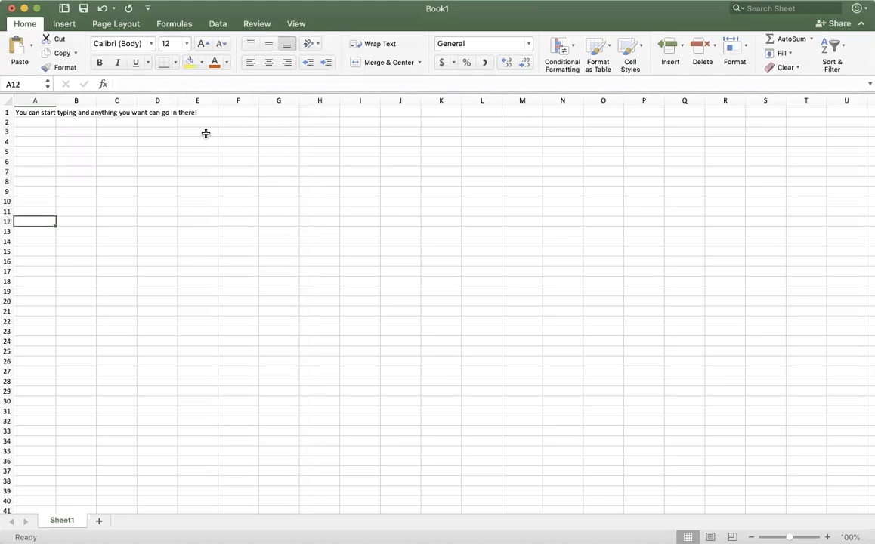
{"action": "key", "text": "Up"}
{"action": "key", "text": "Up"}
{"action": "key", "text": "Up"}
{"action": "key", "text": "Up"}
{"action": "key", "text": "Up"}
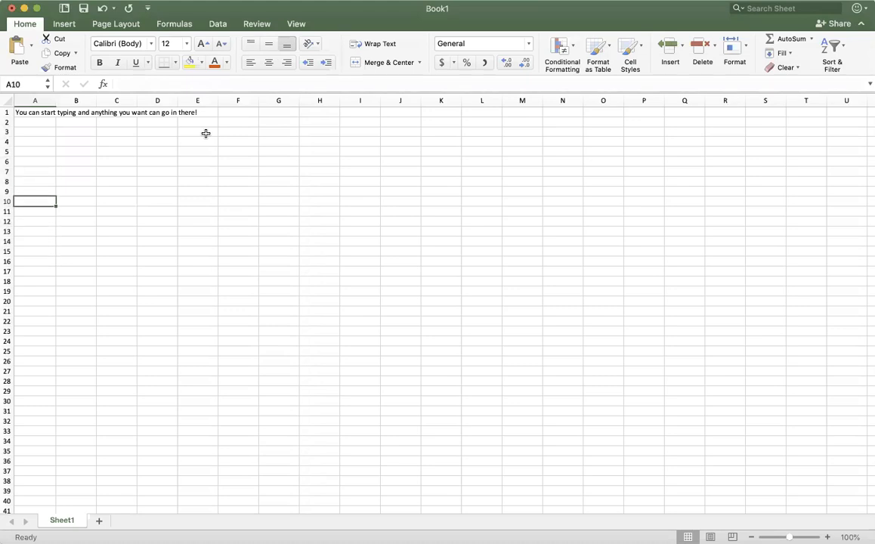
Step: Select cell C9 and move the selection sideways along row 9 from the keyboard
{"action": "left_click", "coordinate": [100, 187]}
{"action": "key", "text": "Left"}
{"action": "key", "text": "Left"}
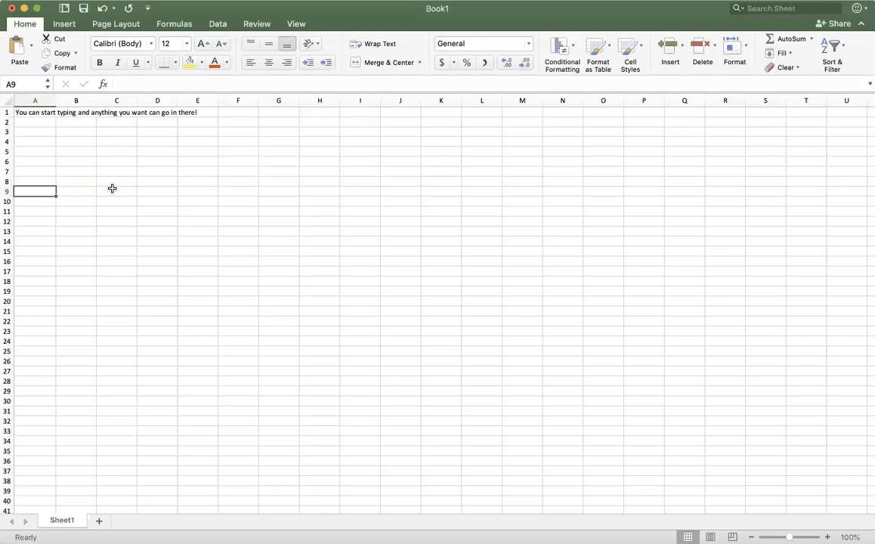
{"action": "scroll", "coordinate": [45, 151], "scroll_direction": "up", "scroll_amount": 2}
{"action": "key", "text": "Right"}
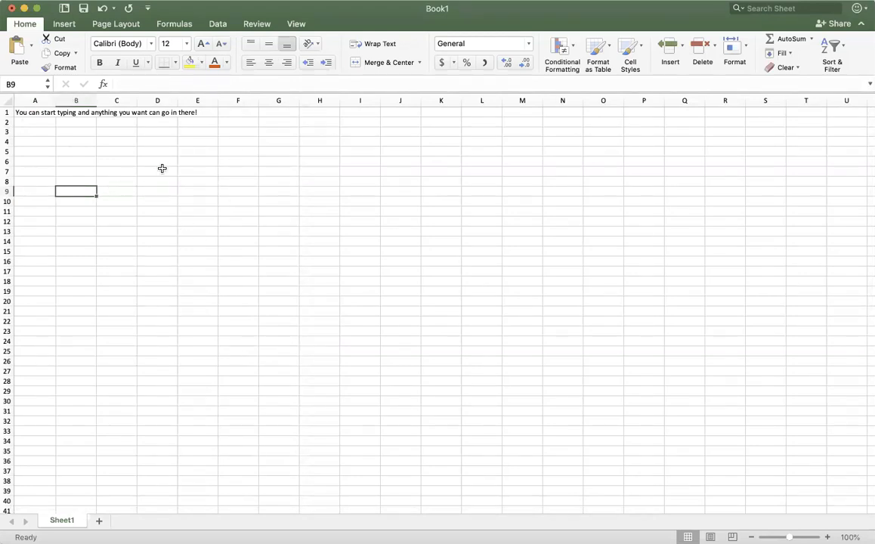
Step: Append " Anything typed in the top row also appears in the cell, and vice versa!" to cell A1's text through the formula bar
{"action": "left_click", "coordinate": [25, 111]}
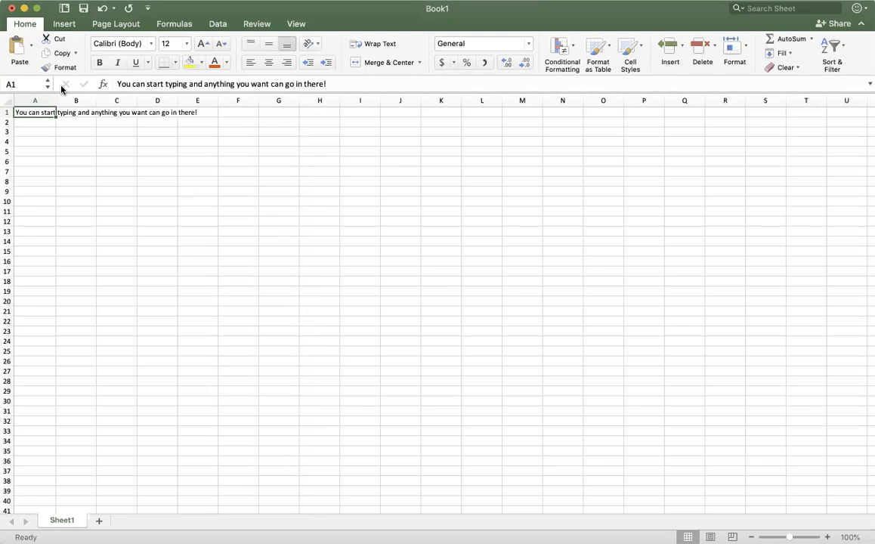
{"action": "left_click", "coordinate": [344, 83]}
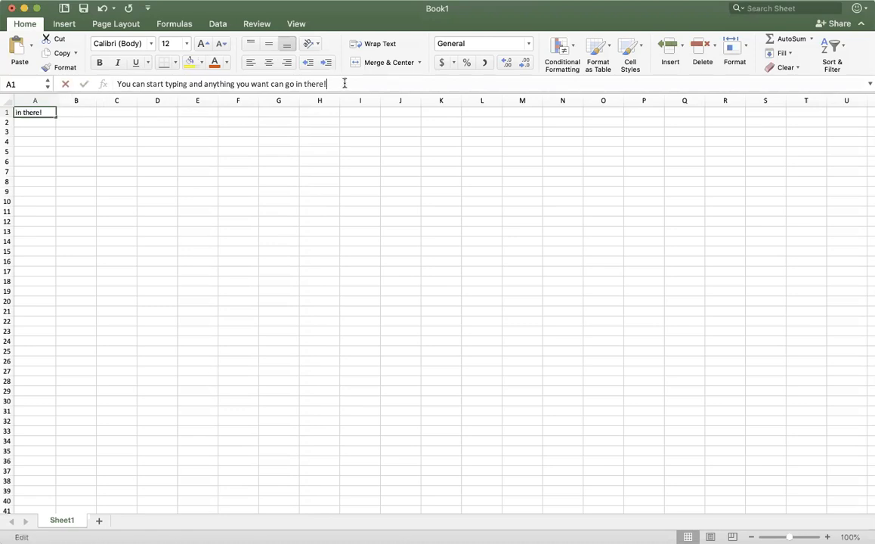
{"action": "type", "text": "Anythi"}
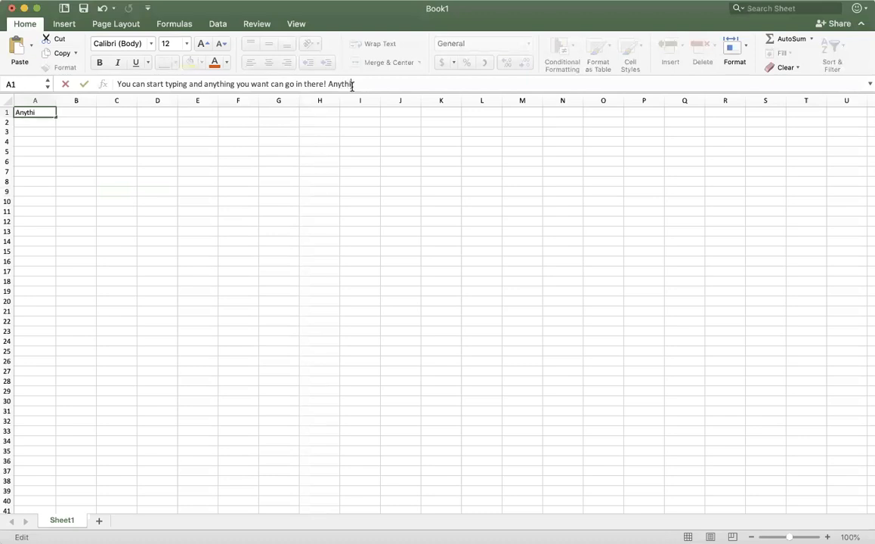
{"action": "type", "text": "ng typed in the top row also appp"}
{"action": "key", "text": "BackSpace"}
{"action": "type", "text": "pears in the cell,"}
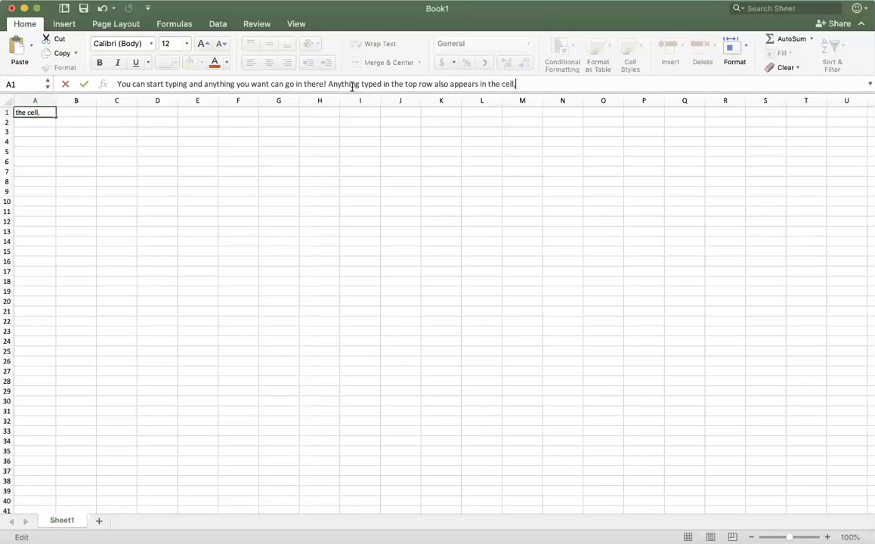
{"action": "type", "text": " and vice versa!"}
{"action": "key", "text": "Return"}
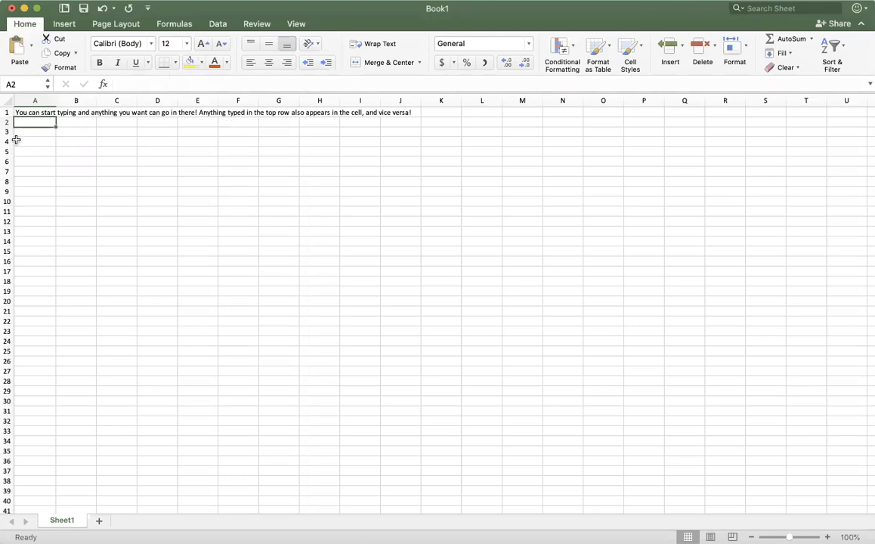
{"action": "left_click", "coordinate": [34, 114]}
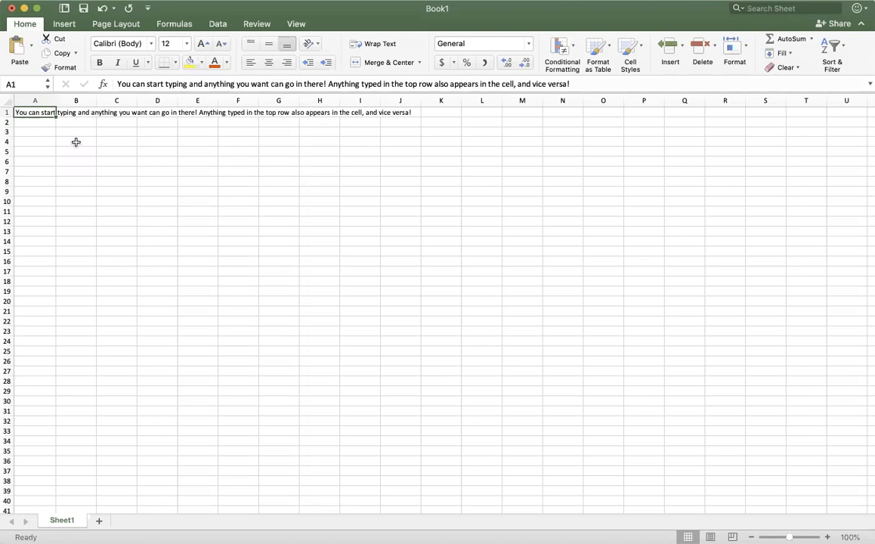
Step: Enter "In B1 there is othe text" in cell B1
{"action": "scroll", "coordinate": [55, 127], "scroll_direction": "up", "scroll_amount": 1}
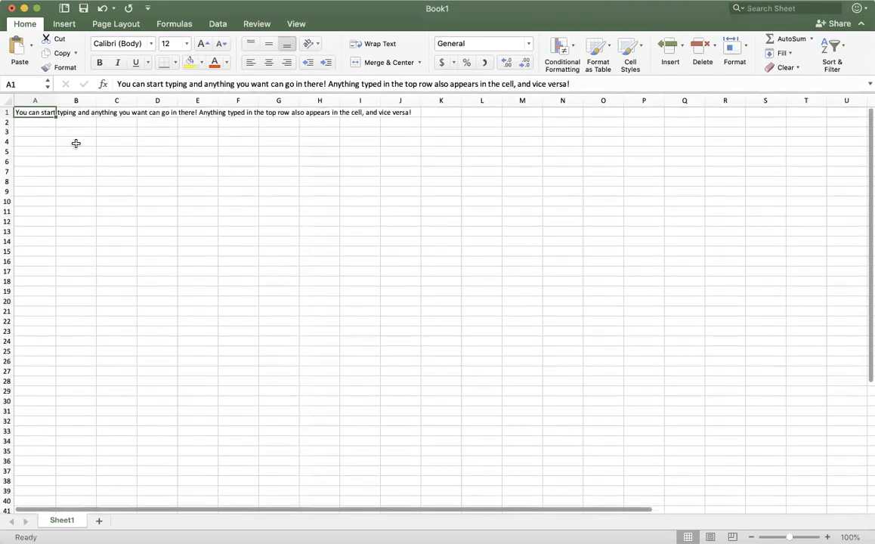
{"action": "left_click", "coordinate": [81, 113]}
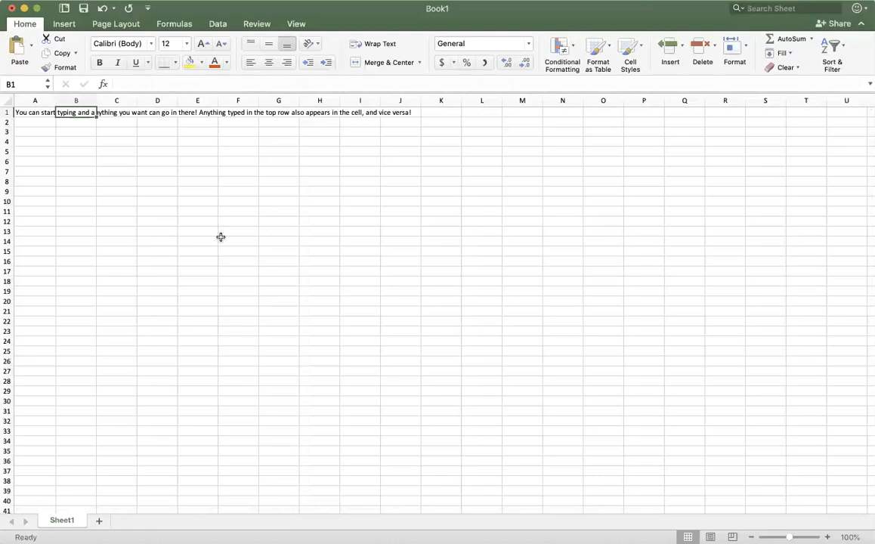
{"action": "type", "text": "In B1 there is othe text"}
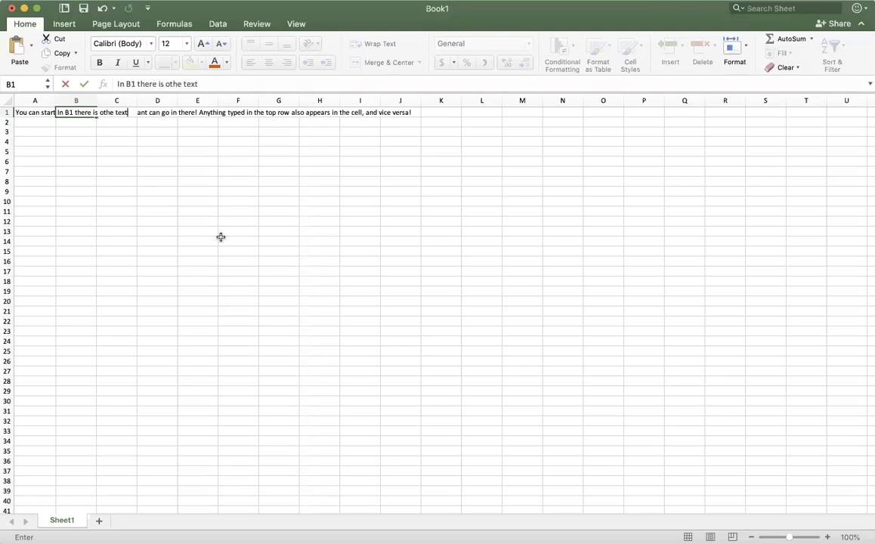
{"action": "key", "text": "Left"}
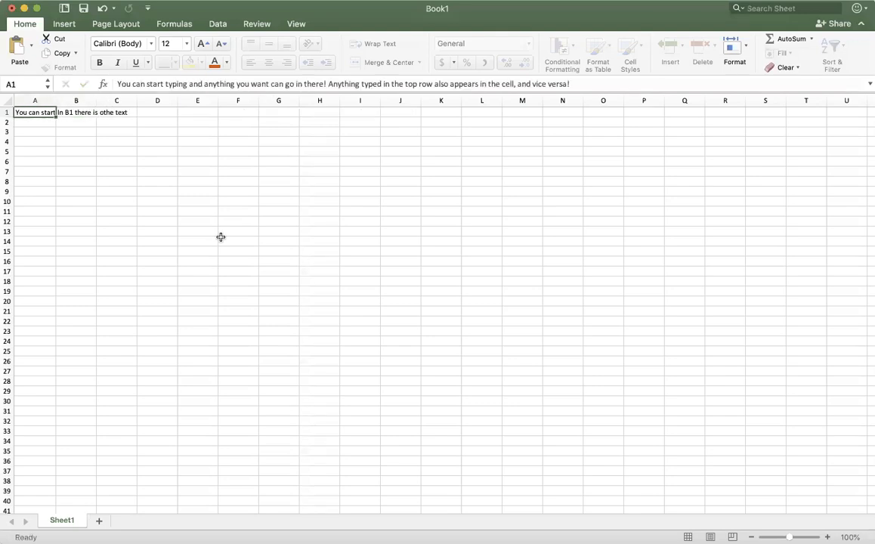
Step: Correct cell B1's text to "In B1 there is other text" through the formula bar
{"action": "left_click", "coordinate": [76, 114]}
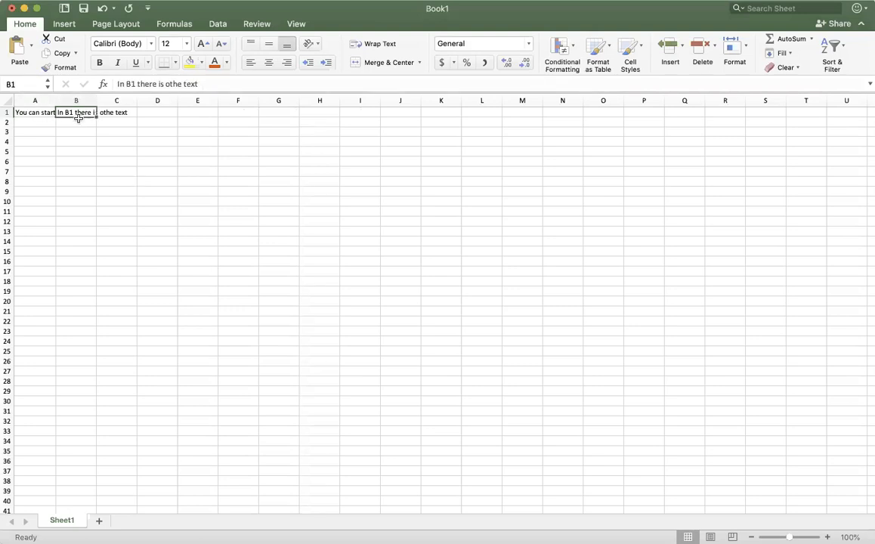
{"action": "left_click", "coordinate": [183, 84]}
{"action": "type", "text": "r"}
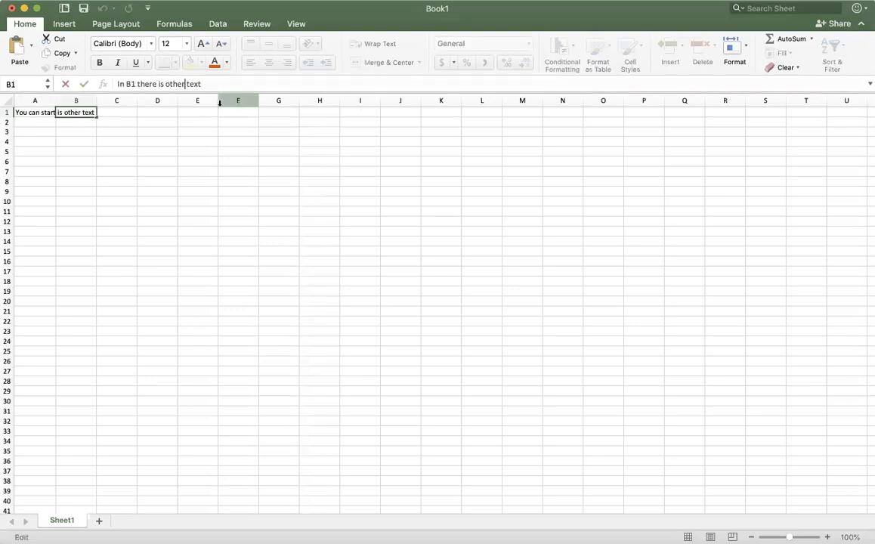
{"action": "left_click", "coordinate": [97, 140]}
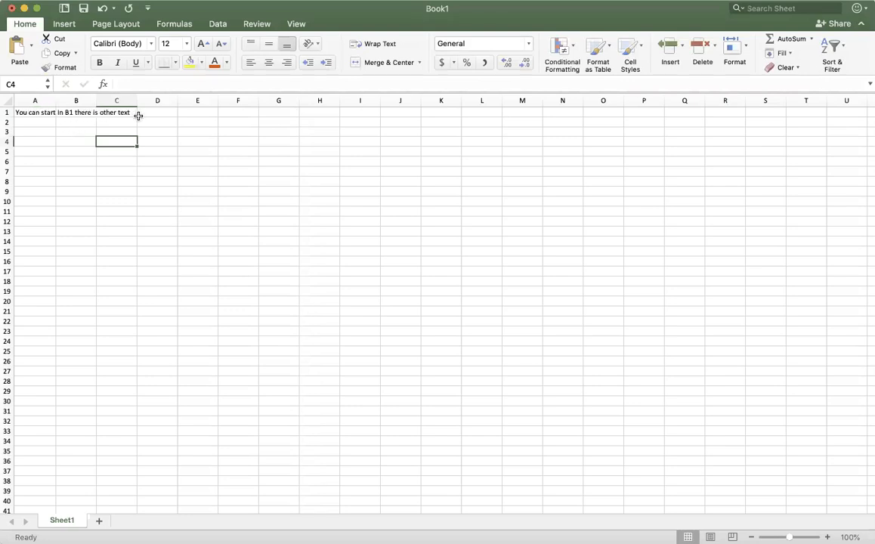
Step: Enter j in cell C1, right beside B1's text
{"action": "left_click", "coordinate": [77, 123]}
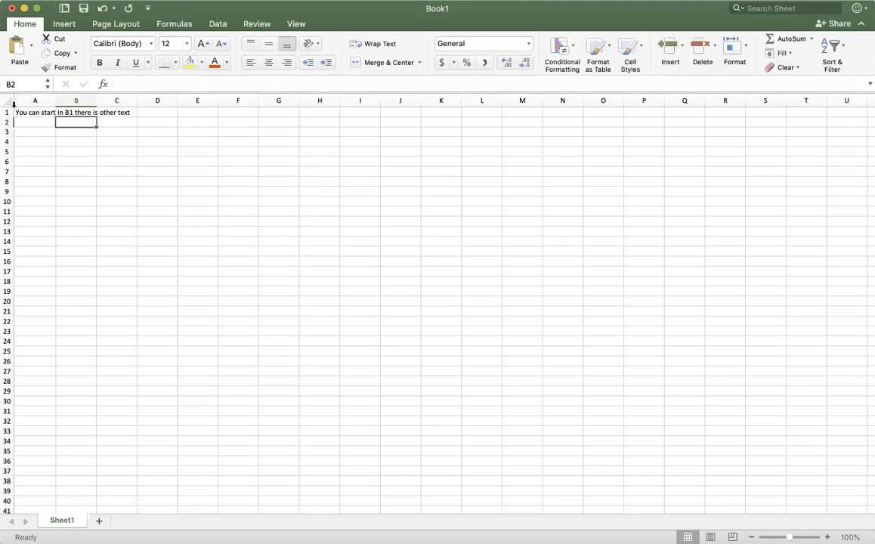
{"action": "left_click", "coordinate": [41, 111]}
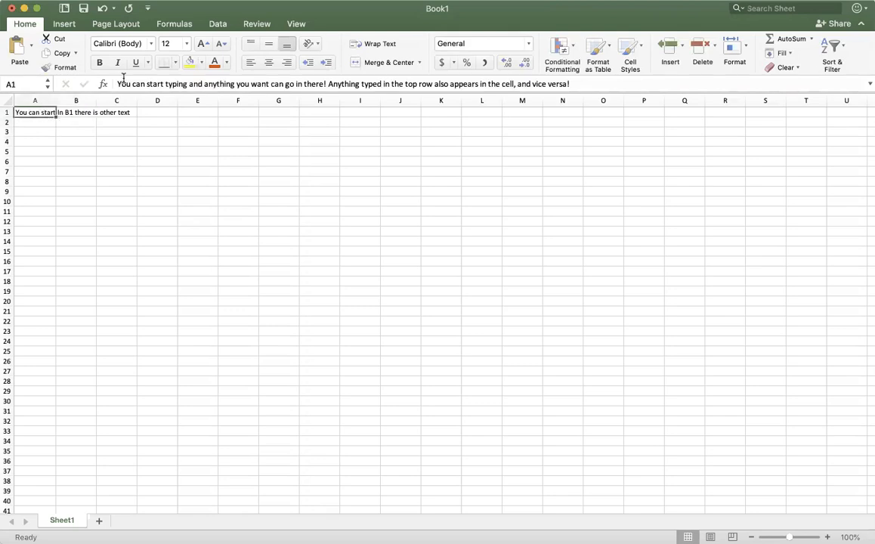
{"action": "left_click", "coordinate": [76, 112]}
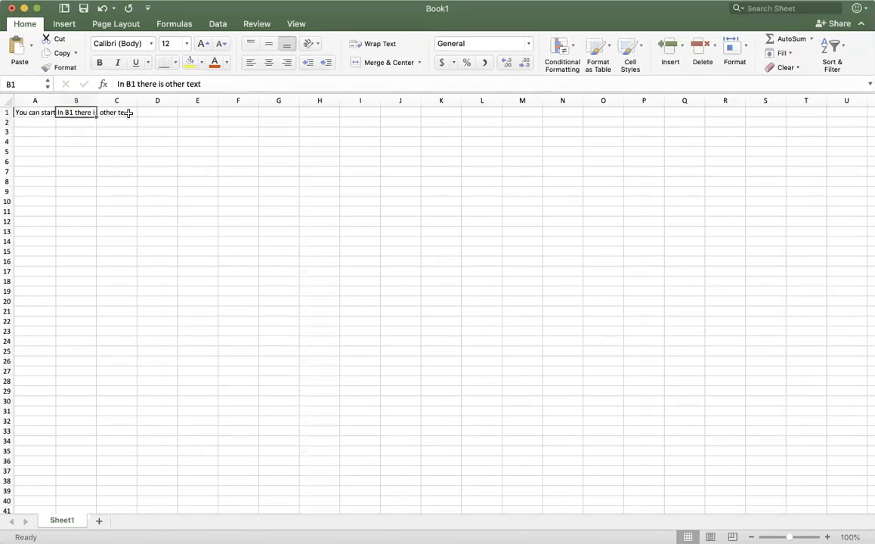
{"action": "left_click", "coordinate": [121, 112]}
{"action": "key", "text": "BackSpace"}
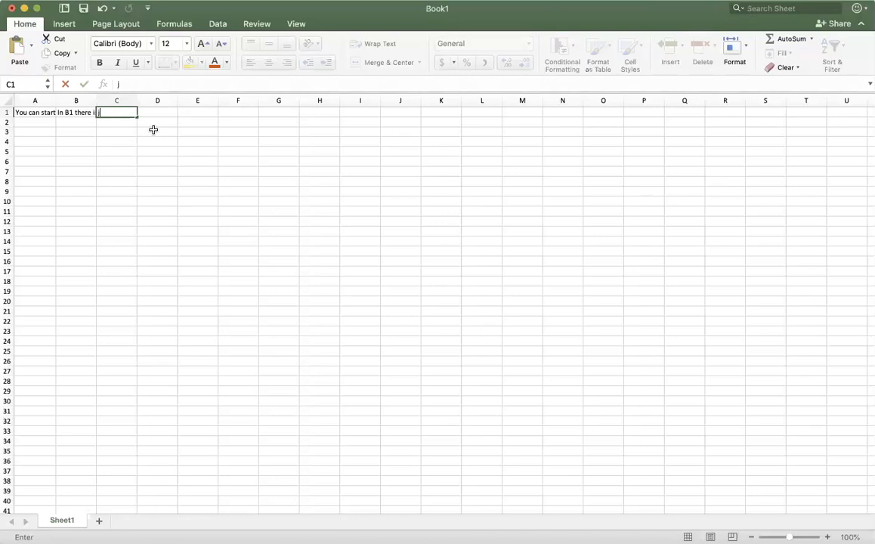
{"action": "left_click", "coordinate": [166, 140]}
Step: Select cells C1, B1 and A1 in turn to inspect what each actually contains
{"action": "left_click", "coordinate": [119, 112]}
{"action": "left_click", "coordinate": [77, 112]}
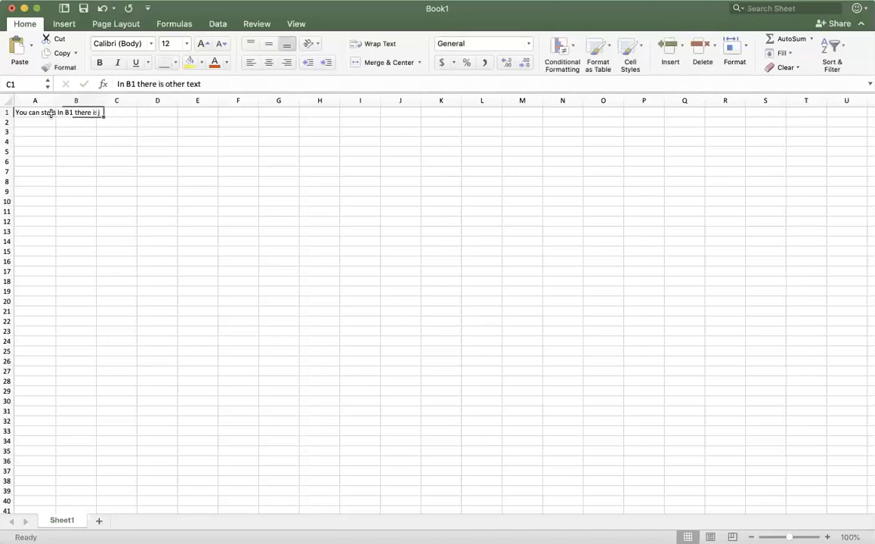
{"action": "left_click", "coordinate": [47, 111]}
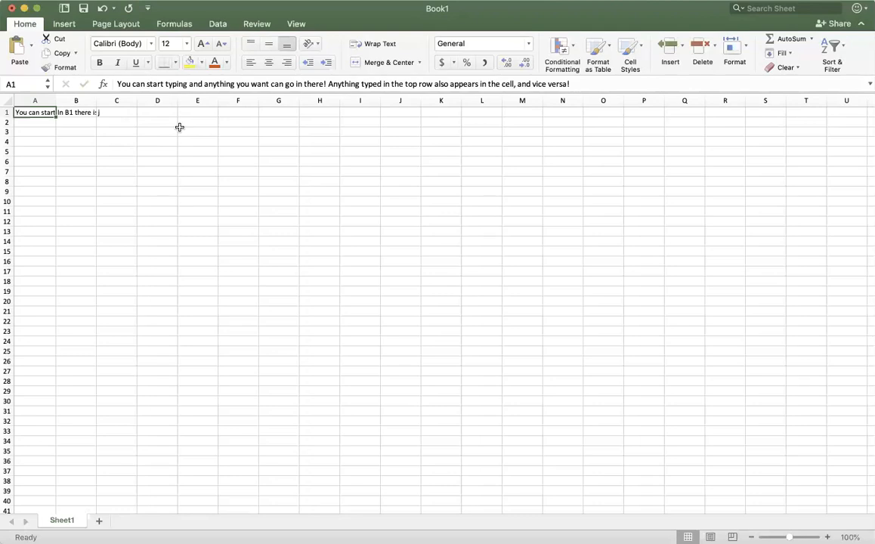
{"action": "left_click", "coordinate": [78, 112]}
{"action": "left_click", "coordinate": [108, 112]}
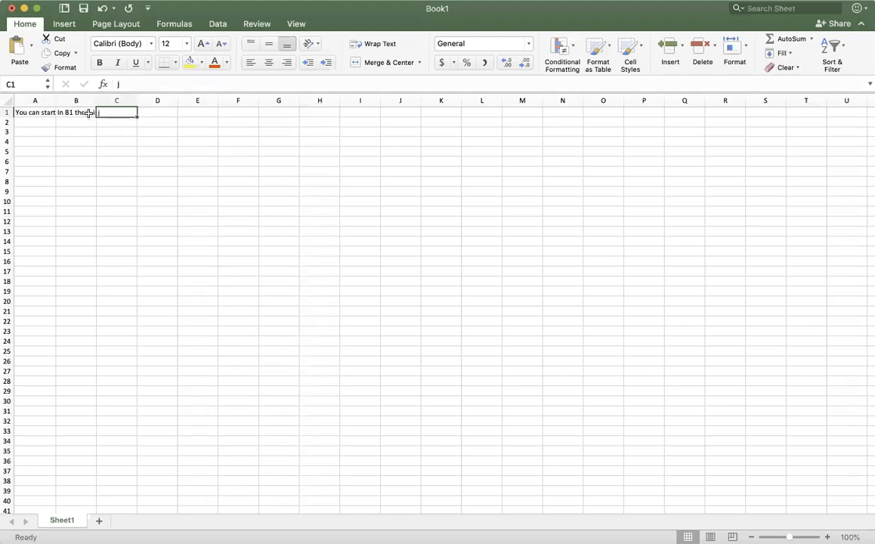
{"action": "left_click", "coordinate": [36, 112]}
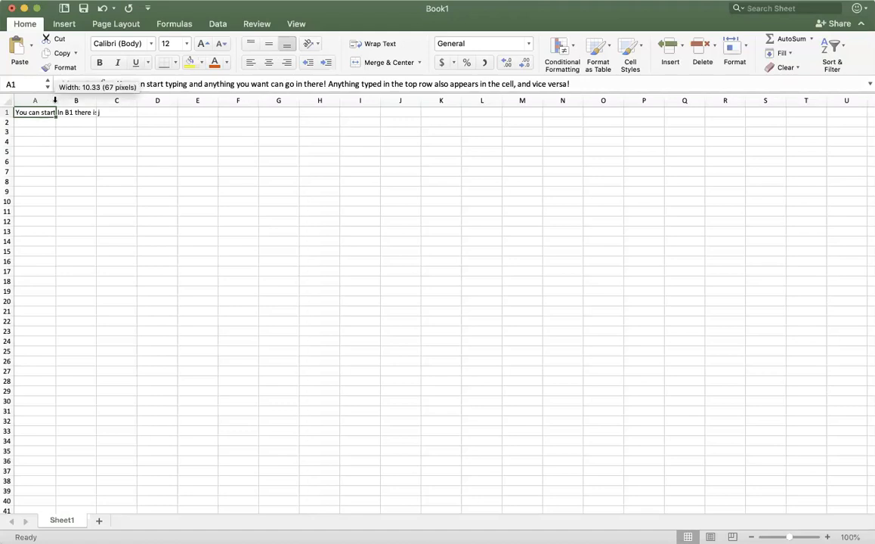
Step: Autofit column A's width to its text, then narrow it to about four standard columns wide
{"action": "double_click", "coordinate": [54, 99]}
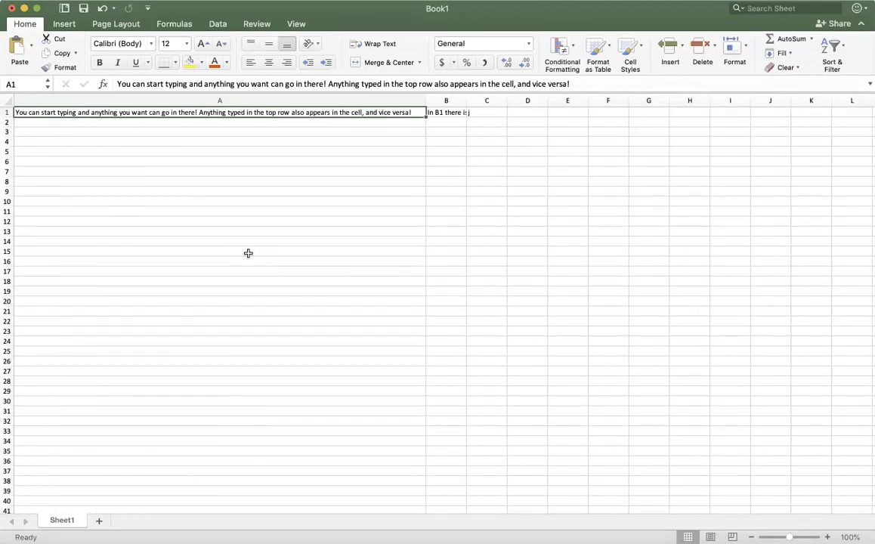
{"action": "left_click", "coordinate": [452, 272]}
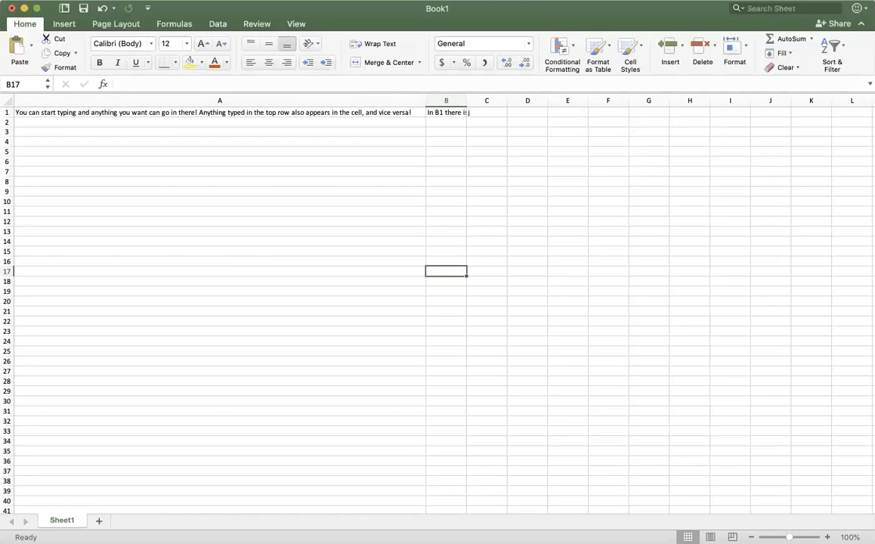
{"action": "left_click_drag", "start_coordinate": [426, 100], "coordinate": [174, 96]}
Step: Turn on Wrap Text for cell A1 and narrow column A to about one and a half standard columns
{"action": "left_click", "coordinate": [94, 112]}
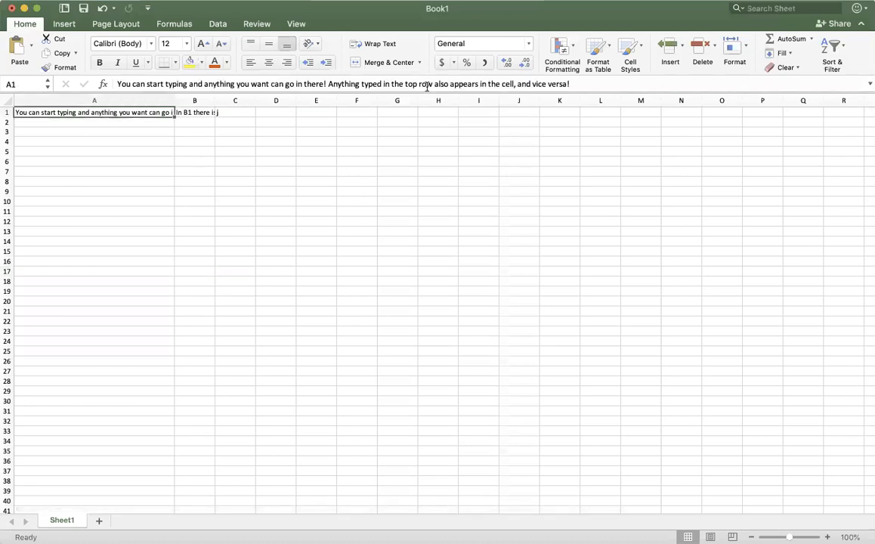
{"action": "left_click", "coordinate": [372, 45]}
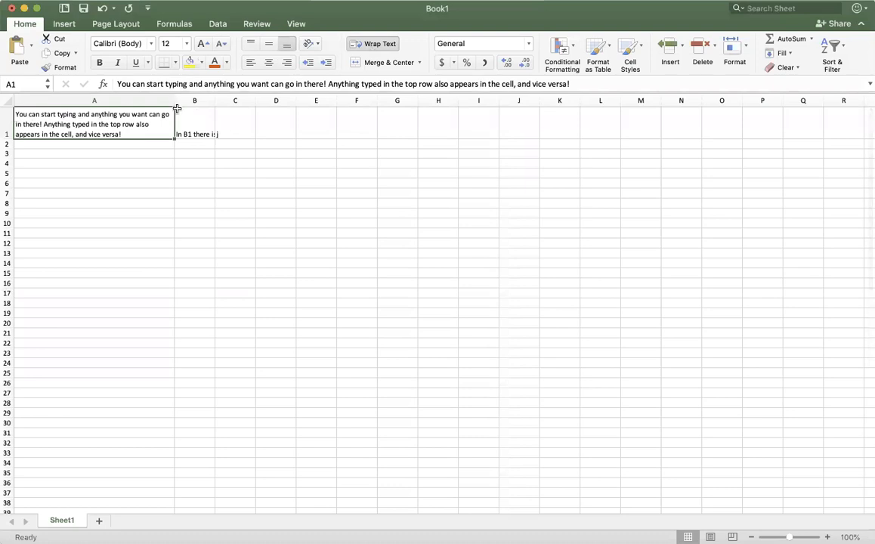
{"action": "left_click_drag", "start_coordinate": [174, 101], "coordinate": [77, 100]}
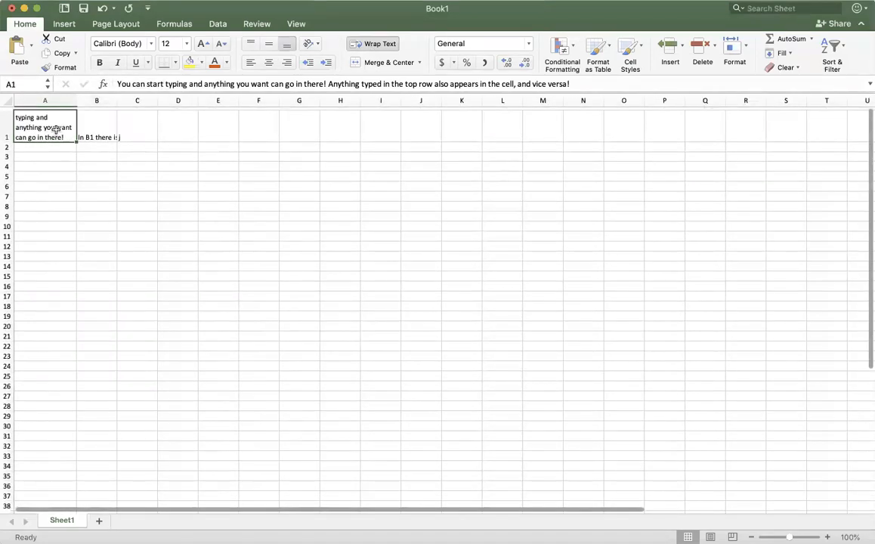
Step: Re-enter cell A1 to refit its row height, then turn Wrap Text off for A1
{"action": "double_click", "coordinate": [58, 129]}
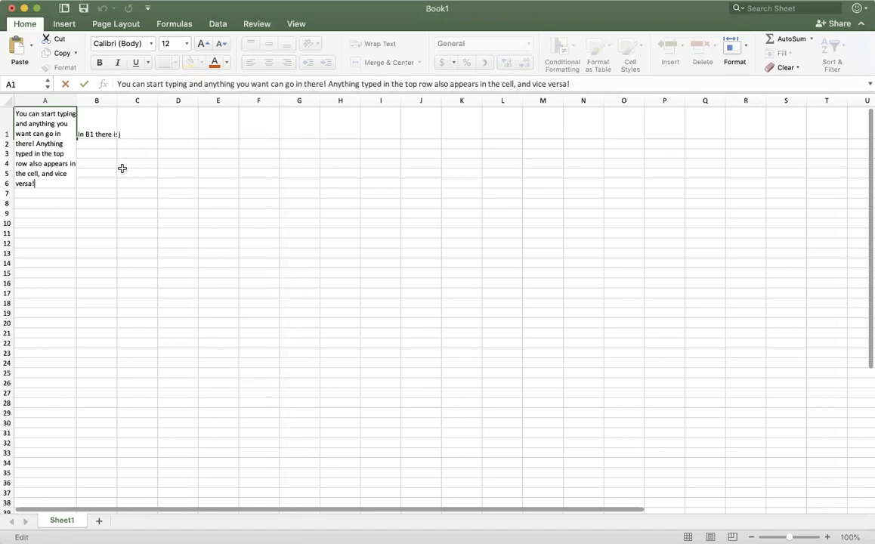
{"action": "left_click", "coordinate": [121, 168]}
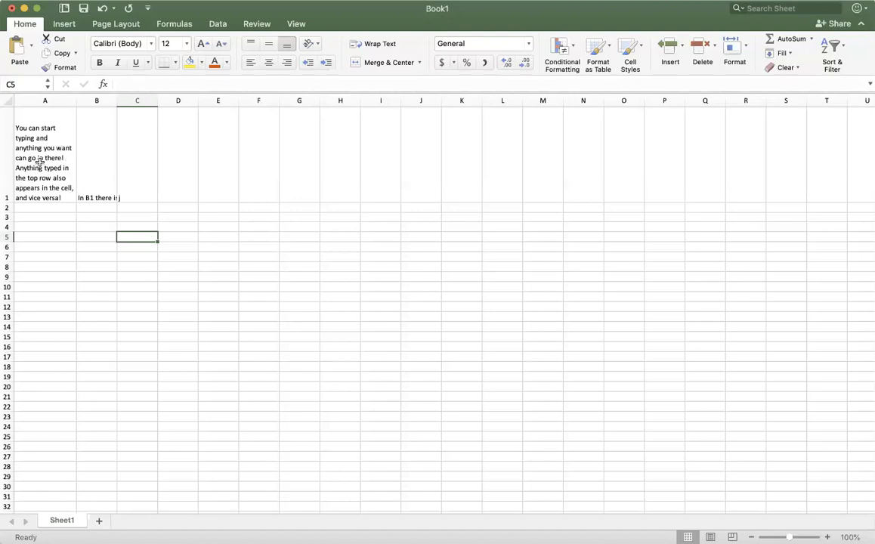
{"action": "left_click", "coordinate": [57, 178]}
{"action": "left_click", "coordinate": [355, 44]}
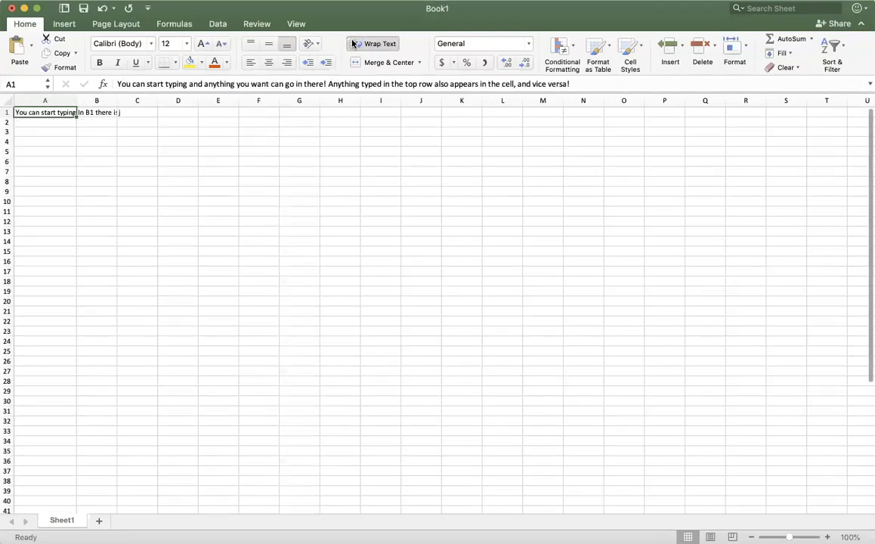
Step: Re-enter j in cell C1
{"action": "left_click", "coordinate": [91, 120]}
{"action": "left_click", "coordinate": [131, 113]}
{"action": "type", "text": "j"}
{"action": "left_click", "coordinate": [57, 140]}
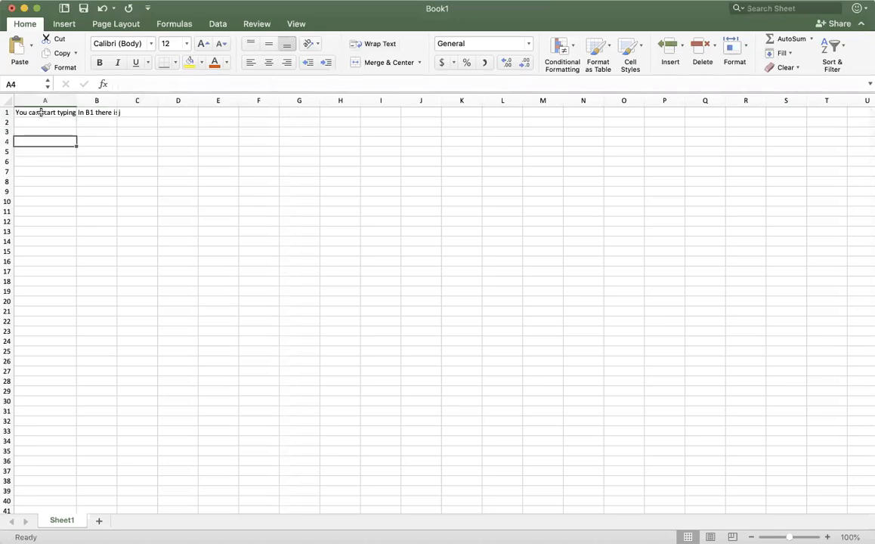
Step: Enter 1 in cells D1 and E1, and 2 in cell E2
{"action": "left_click", "coordinate": [130, 112]}
{"action": "left_click", "coordinate": [178, 113]}
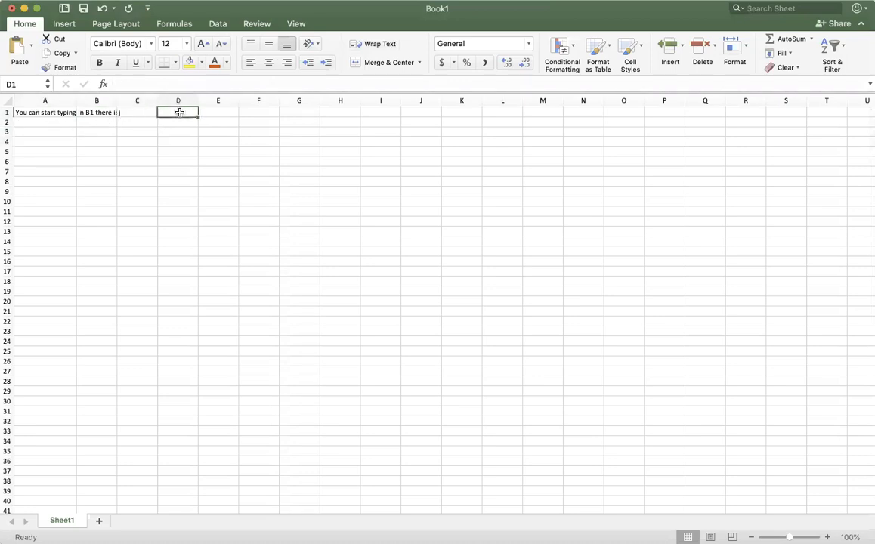
{"action": "type", "text": "1"}
{"action": "left_click", "coordinate": [216, 114]}
{"action": "type", "text": "12"}
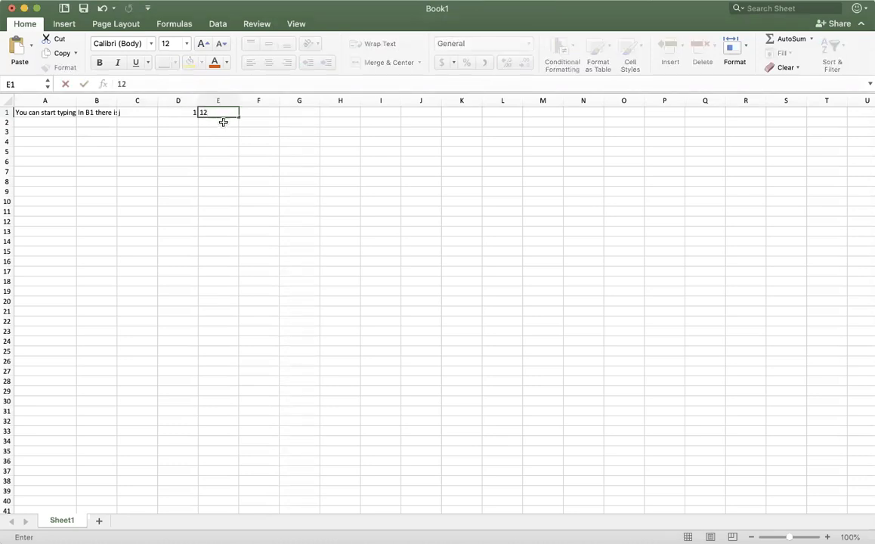
{"action": "key", "text": "Return"}
{"action": "type", "text": "2"}
{"action": "key", "text": "Return"}
Step: Autofill cell A1's text down column A through row 22
{"action": "left_click", "coordinate": [297, 150]}
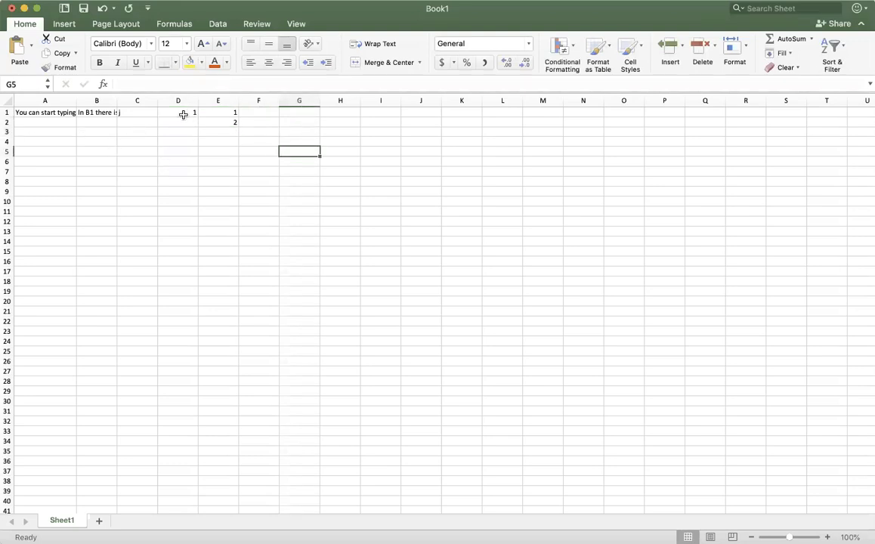
{"action": "left_click", "coordinate": [49, 112]}
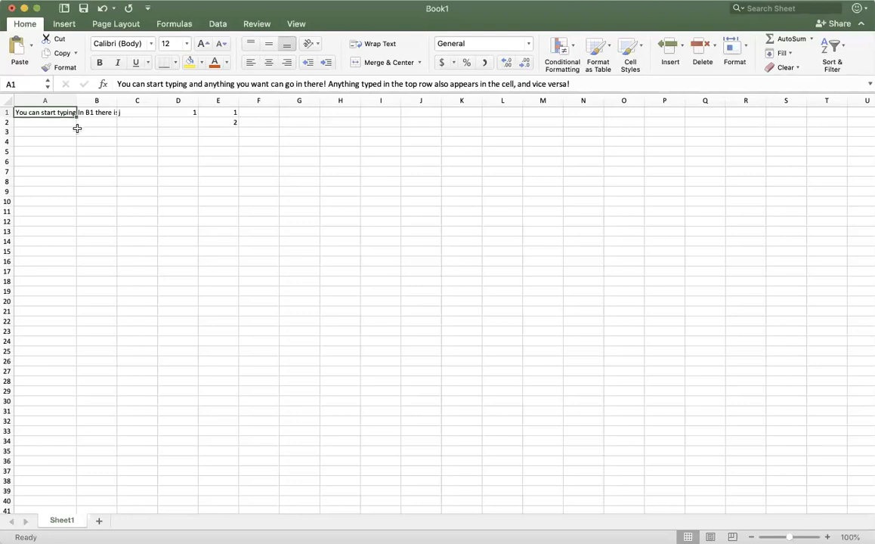
{"action": "scroll", "coordinate": [77, 117], "scroll_direction": "right", "scroll_amount": 1}
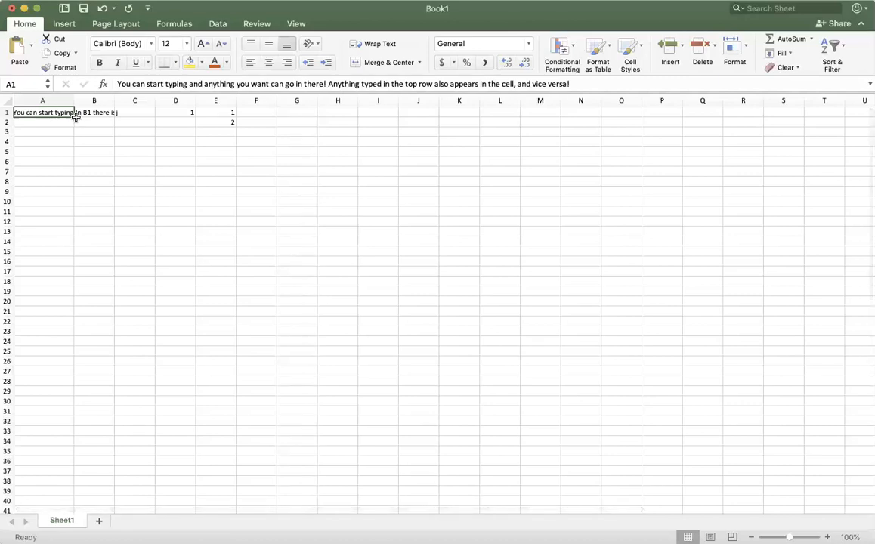
{"action": "left_click", "coordinate": [76, 122]}
{"action": "left_click", "coordinate": [60, 113]}
{"action": "left_click_drag", "start_coordinate": [77, 117], "coordinate": [92, 325]}
{"action": "left_click", "coordinate": [139, 362]}
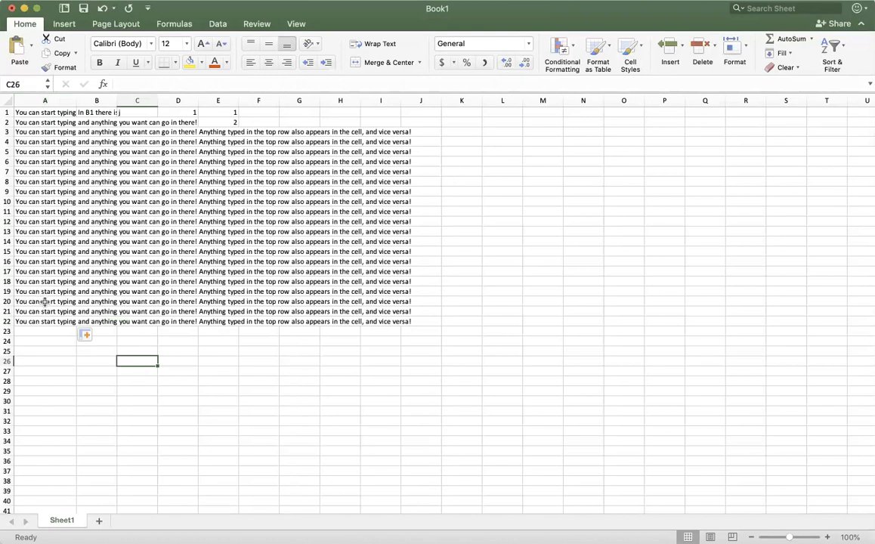
Step: Autofill cell A1's text across to C1, then undo both autofills
{"action": "left_click", "coordinate": [59, 112]}
{"action": "left_click_drag", "start_coordinate": [78, 115], "coordinate": [138, 114]}
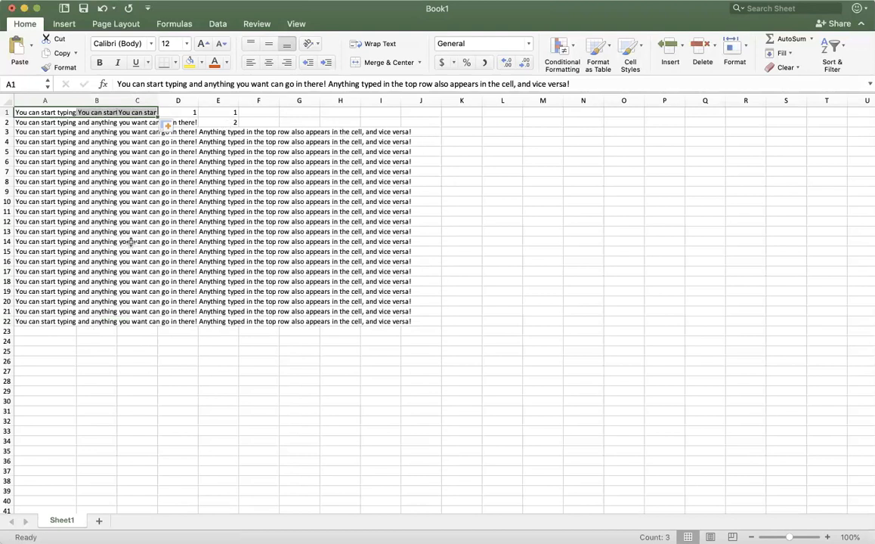
{"action": "key", "text": "super+z"}
{"action": "key", "text": "super+z"}
Step: Autofill the 1 in cell D1 down column D through row 13
{"action": "left_click", "coordinate": [230, 186]}
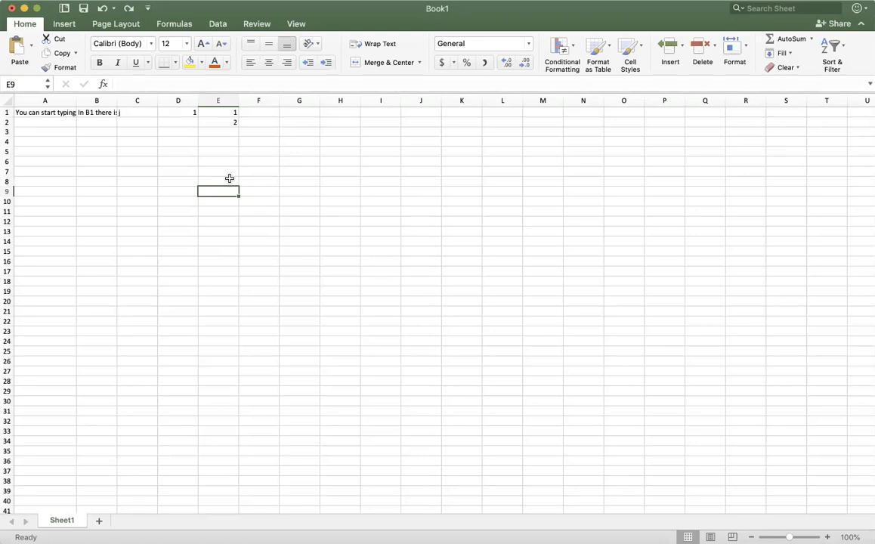
{"action": "left_click", "coordinate": [188, 113]}
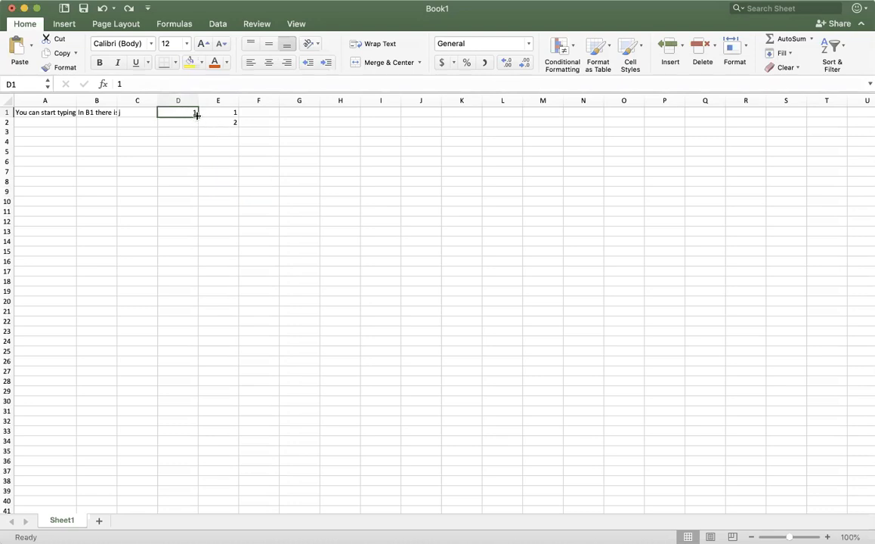
{"action": "left_click_drag", "start_coordinate": [197, 115], "coordinate": [197, 231]}
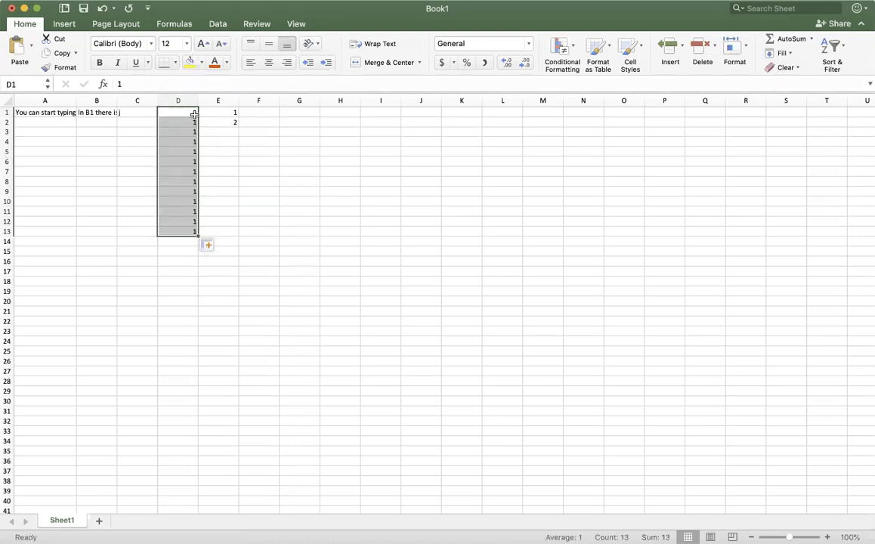
{"action": "left_click", "coordinate": [326, 228]}
{"action": "left_click", "coordinate": [228, 112]}
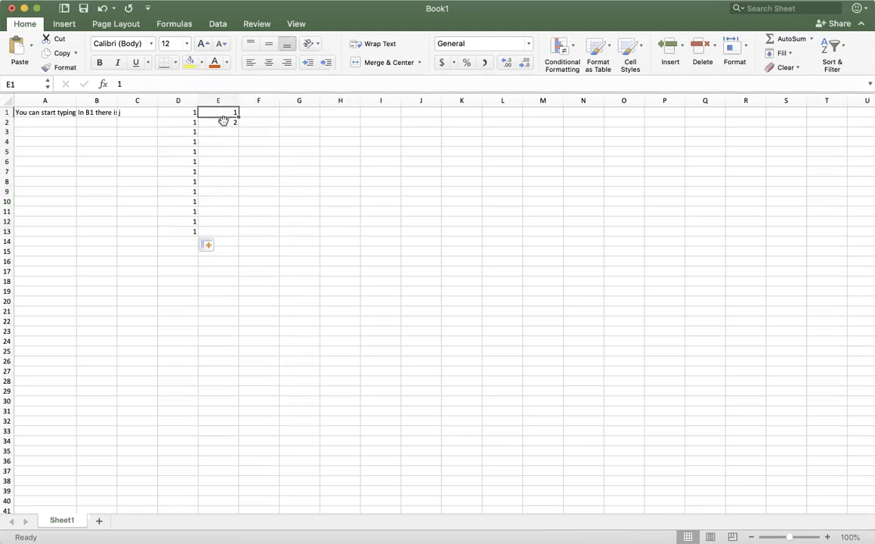
Step: Autofill the 1, 2 series in cells E1:E2 down column E through row 13
{"action": "left_click_drag", "start_coordinate": [222, 113], "coordinate": [233, 123]}
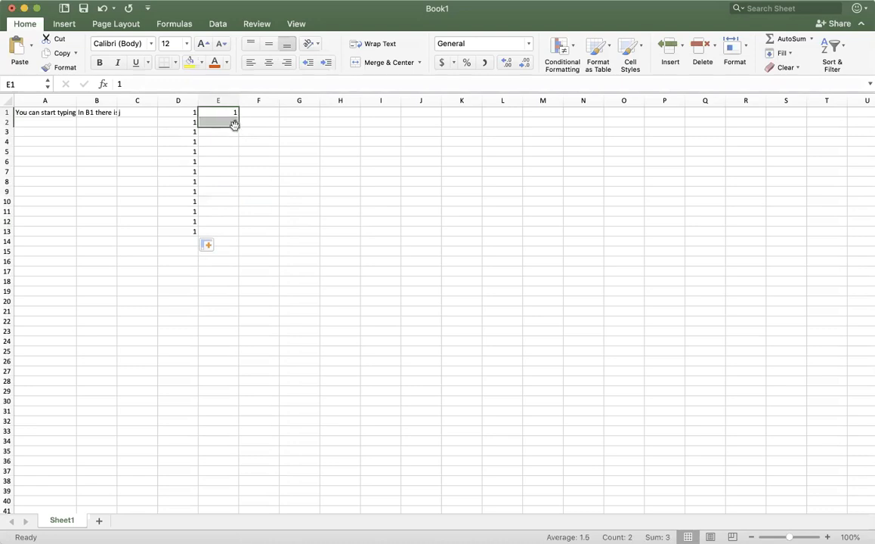
{"action": "left_click", "coordinate": [287, 140]}
{"action": "left_click_drag", "start_coordinate": [217, 113], "coordinate": [244, 239]}
{"action": "left_click", "coordinate": [329, 221]}
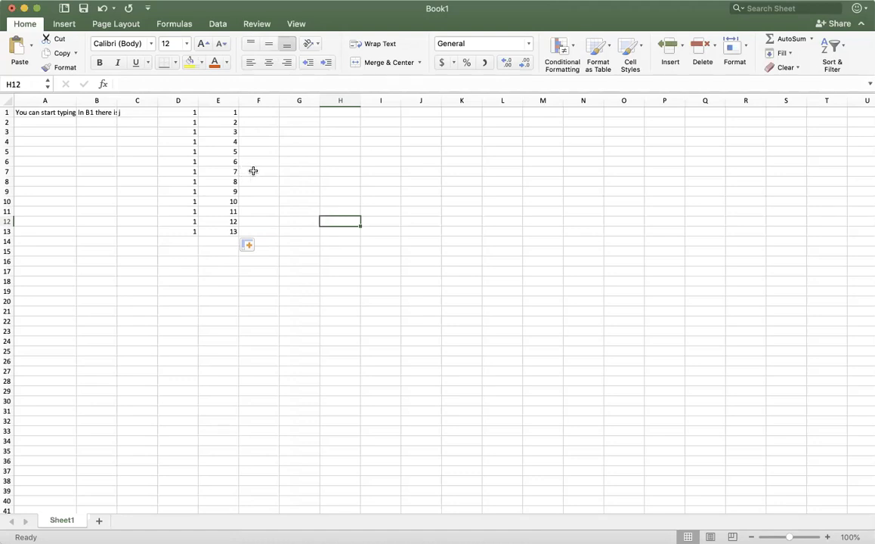
Step: Enter 2 and 4 in cells F1 and F2, and 5 and 10 in cells G1 and G2
{"action": "left_click", "coordinate": [264, 114]}
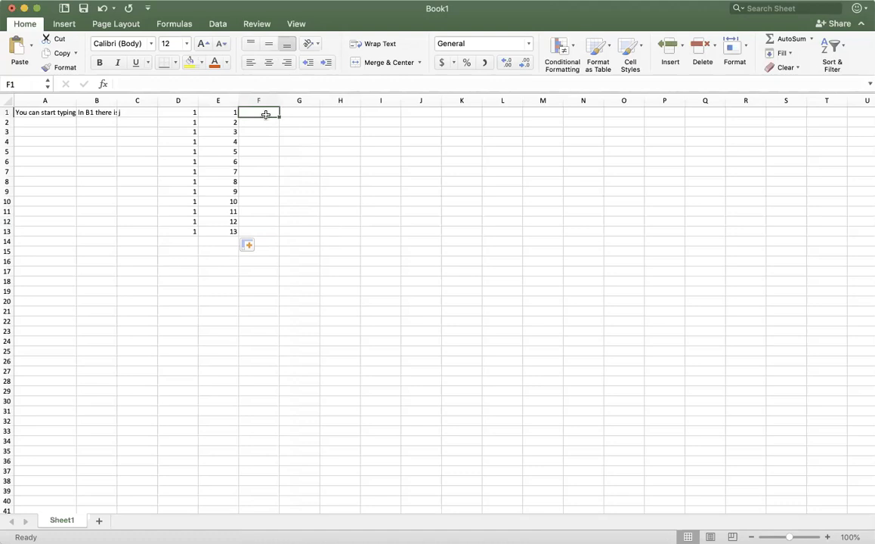
{"action": "type", "text": "2"}
{"action": "key", "text": "Return"}
{"action": "type", "text": "4"}
{"action": "key", "text": "Tab"}
{"action": "key", "text": "Up"}
{"action": "type", "text": "5"}
{"action": "key", "text": "Return"}
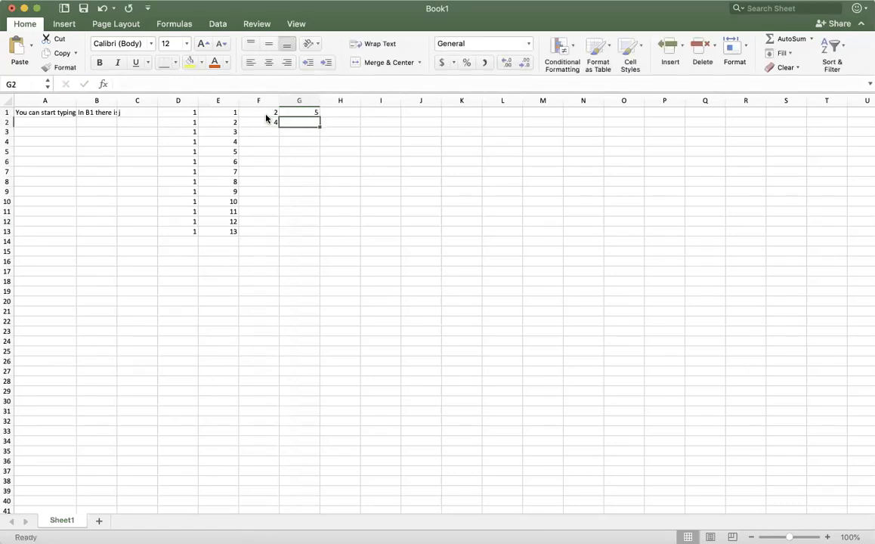
{"action": "type", "text": "10"}
{"action": "key", "text": "Return"}
{"action": "left_click", "coordinate": [297, 151]}
Step: Autofill the number series in columns F and G down through row 12
{"action": "left_click", "coordinate": [264, 112]}
{"action": "left_click_drag", "start_coordinate": [279, 127], "coordinate": [277, 225]}
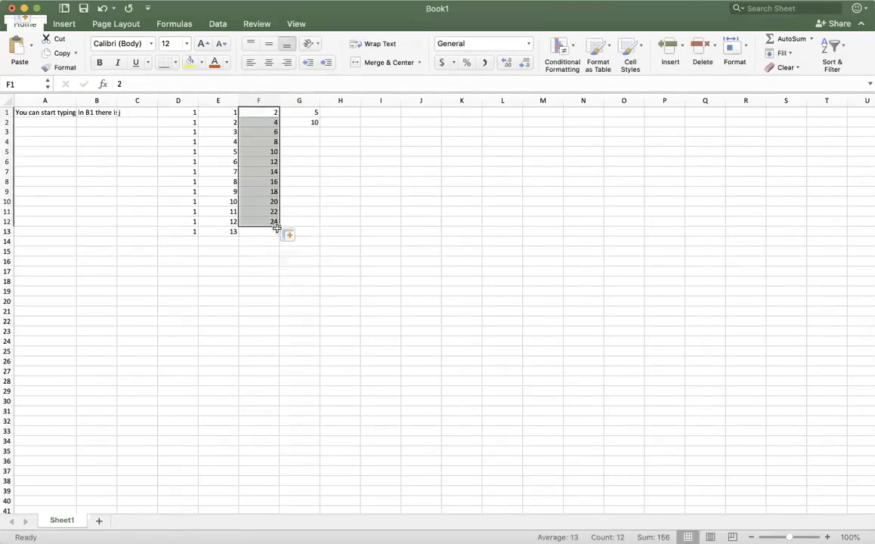
{"action": "left_click", "coordinate": [272, 143]}
{"action": "left_click", "coordinate": [312, 114]}
{"action": "left_click_drag", "start_coordinate": [314, 115], "coordinate": [318, 226]}
{"action": "left_click", "coordinate": [393, 220]}
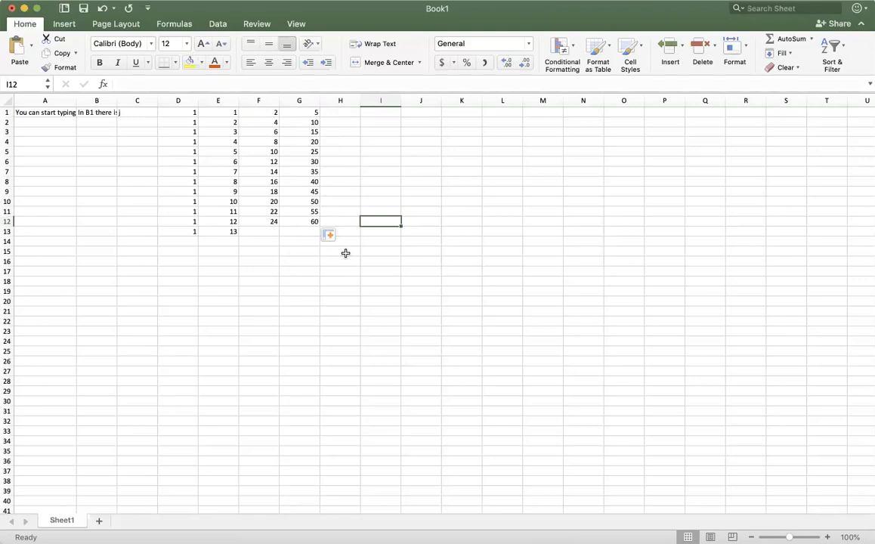
Step: Enter the date June 23, 2016 in cell H1
{"action": "left_click", "coordinate": [188, 112]}
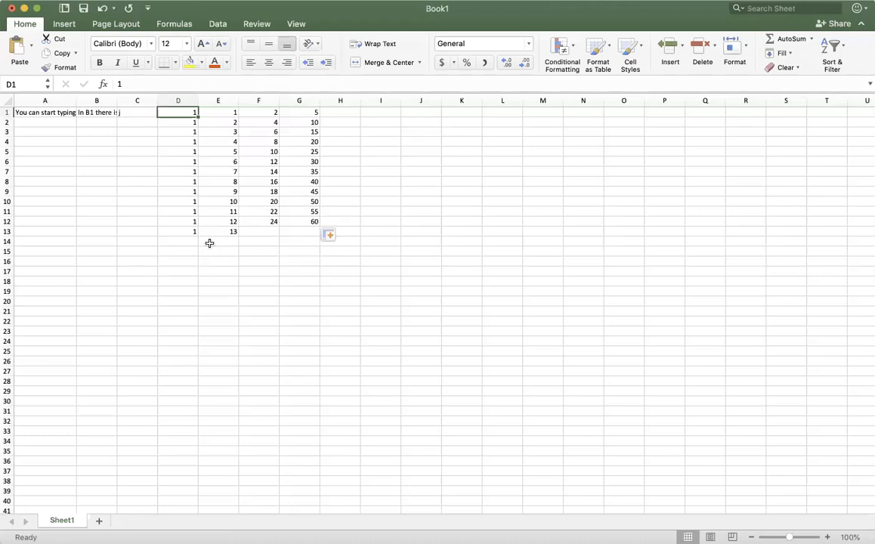
{"action": "left_click", "coordinate": [346, 111]}
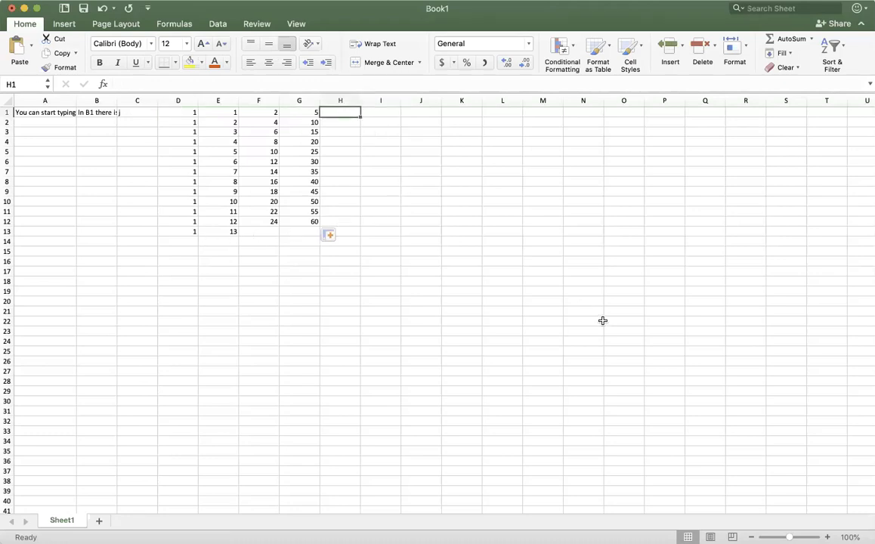
{"action": "type", "text": "June 23, 2016"}
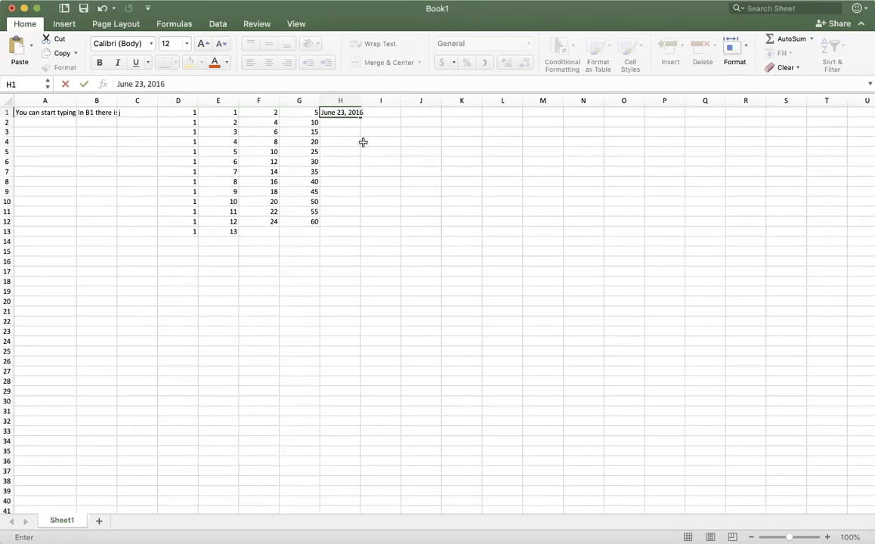
{"action": "left_click", "coordinate": [374, 121]}
Step: Autofill the date in H1 down column H through row 3
{"action": "left_click", "coordinate": [342, 113]}
{"action": "left_click_drag", "start_coordinate": [360, 117], "coordinate": [354, 140]}
{"action": "left_click", "coordinate": [340, 151]}
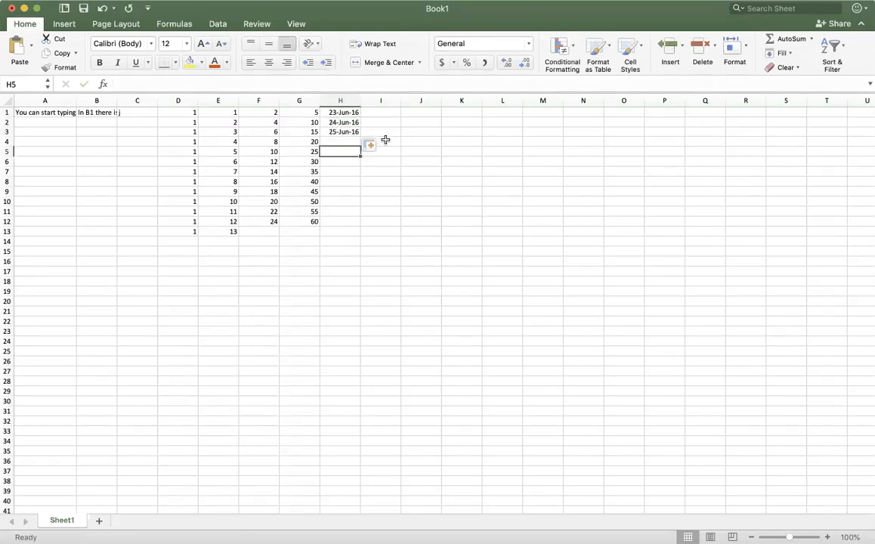
Step: Extend the date series from H3 down column H through row 10
{"action": "left_click", "coordinate": [344, 132]}
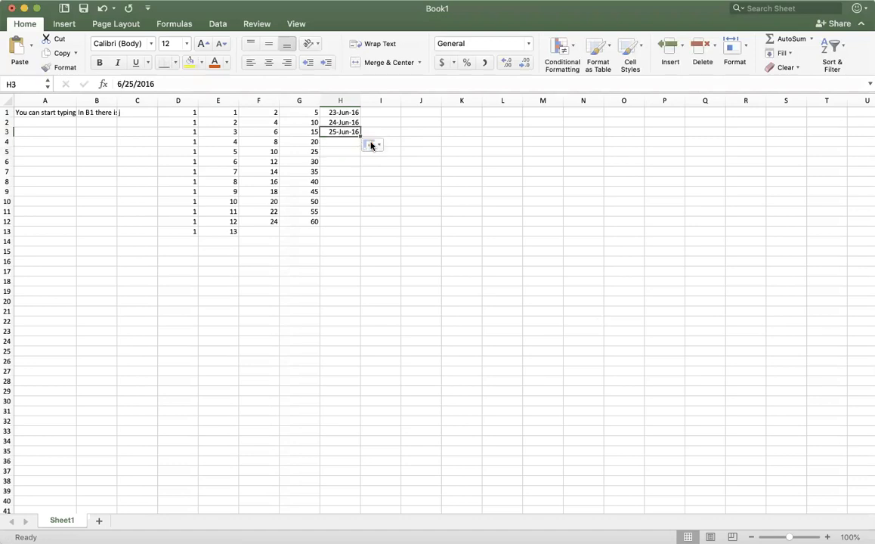
{"action": "left_click_drag", "start_coordinate": [358, 136], "coordinate": [356, 206]}
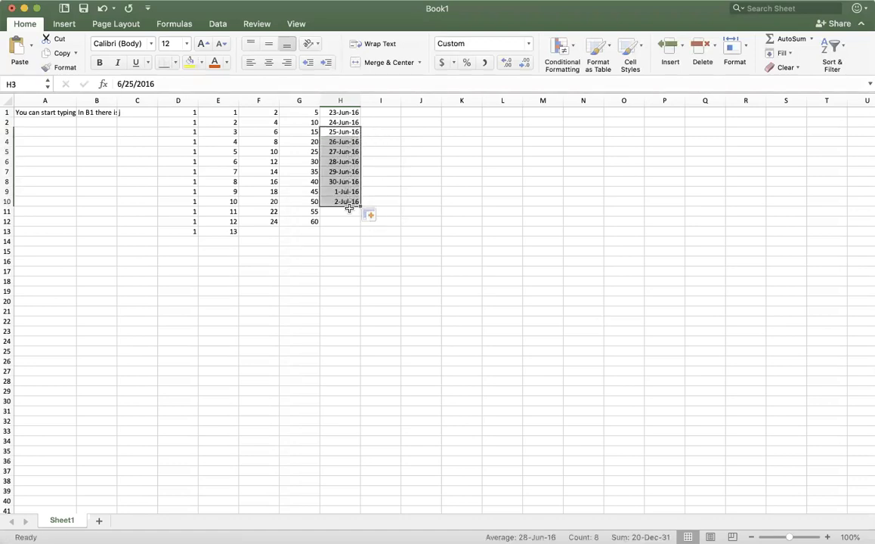
{"action": "left_click", "coordinate": [352, 152]}
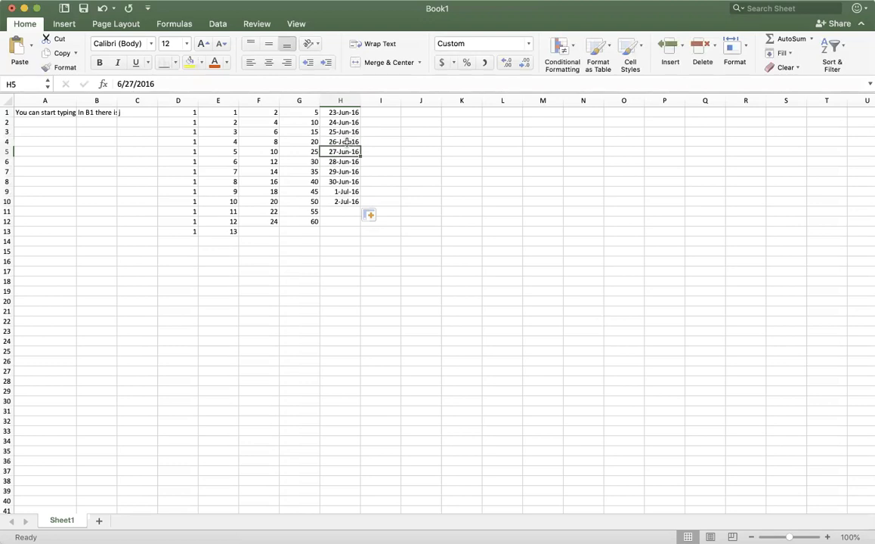